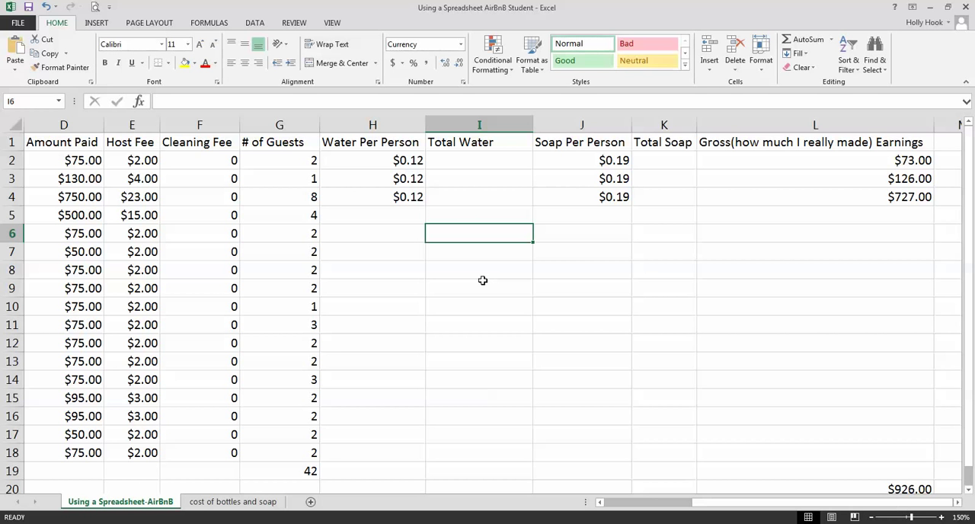
# Review the booking columns and the first booking's amount paid, host fee, water per person and soap per person cells
pyautogui.click(731, 509)
pyautogui.moveTo(732, 509); pyautogui.dragTo(640, 509)
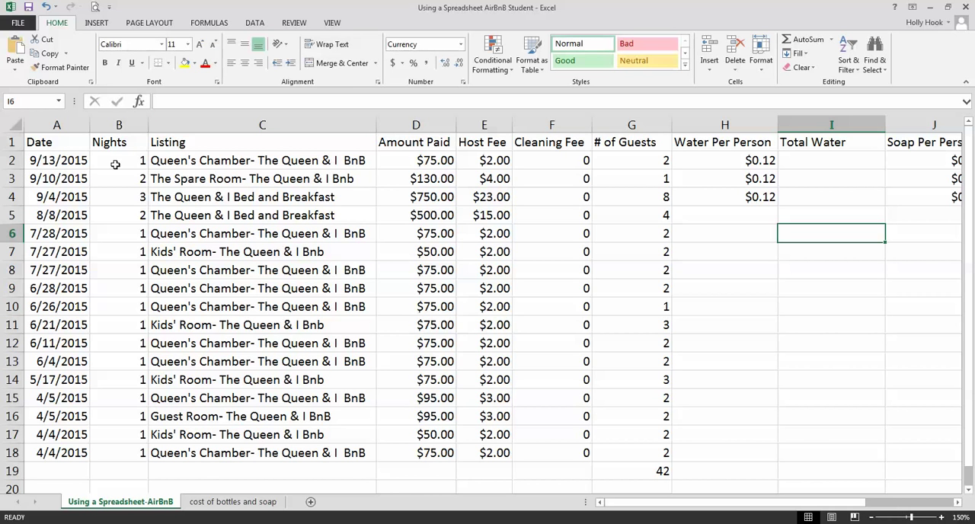
pyautogui.moveTo(777, 502); pyautogui.dragTo(806, 512)
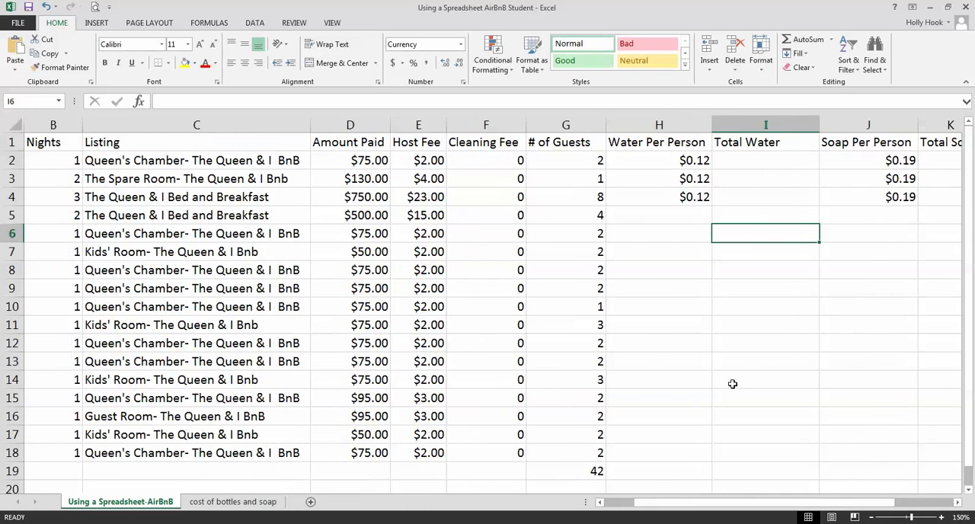
pyautogui.click(362, 158)
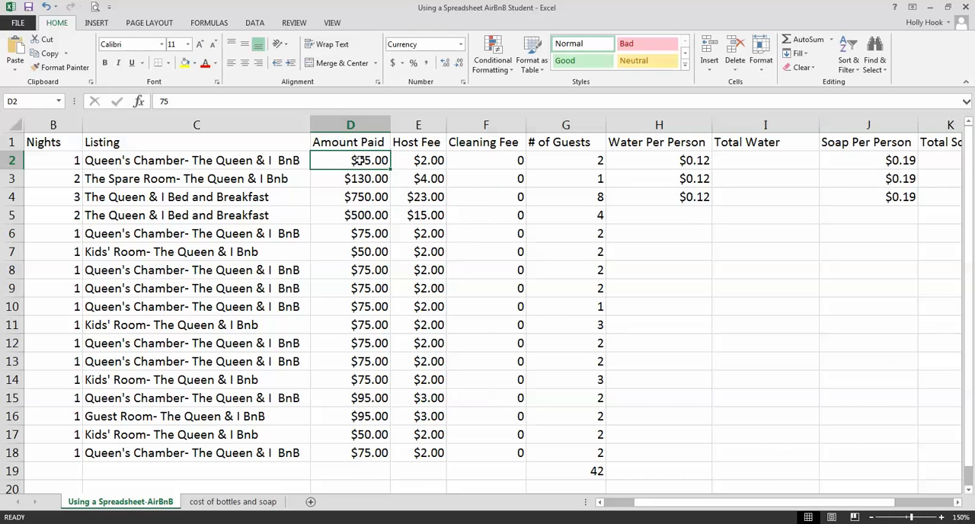
pyautogui.click(418, 160)
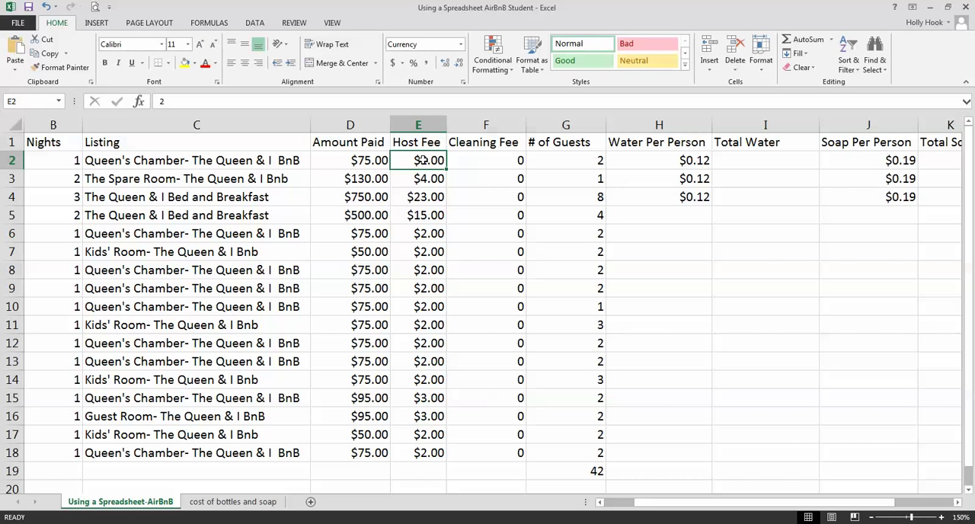
pyautogui.click(678, 160)
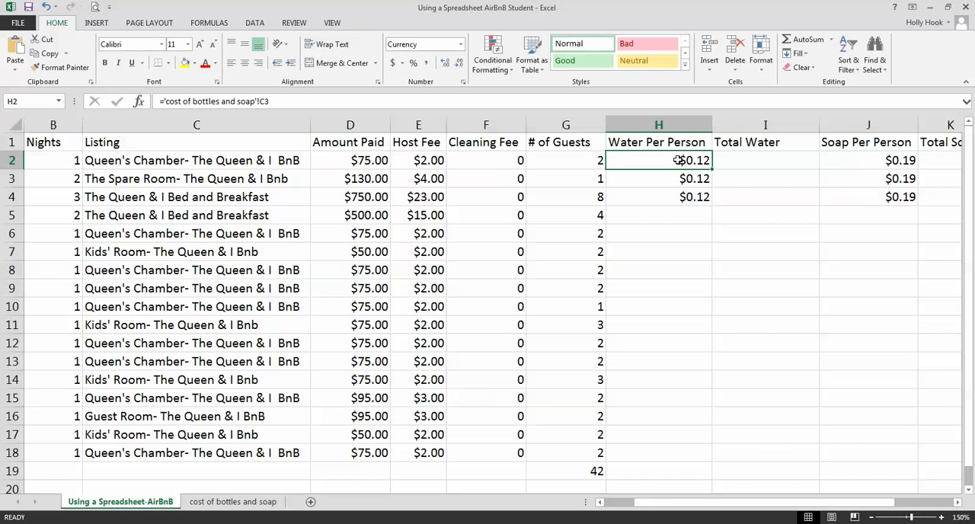
pyautogui.click(841, 158)
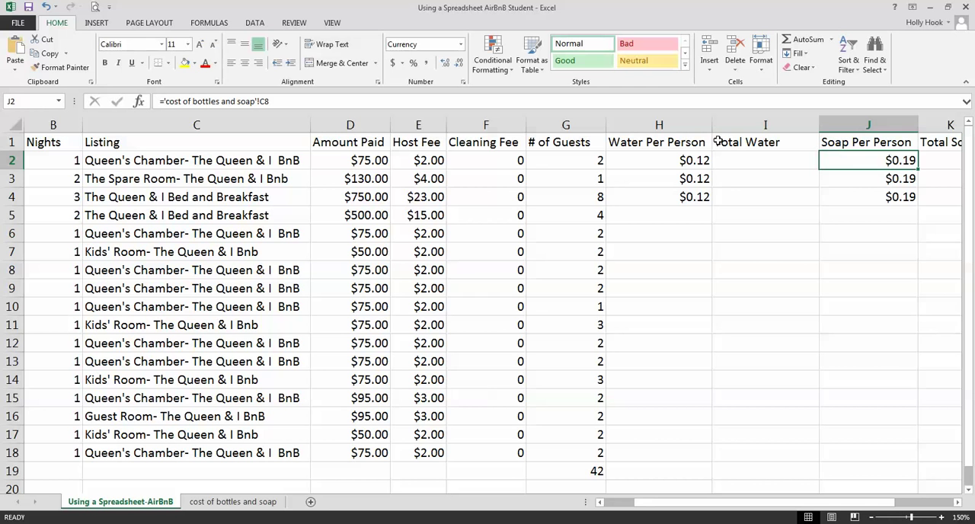
# Clear the existing formula from the first booking's Water Per Person cell, H2
pyautogui.click(687, 161)
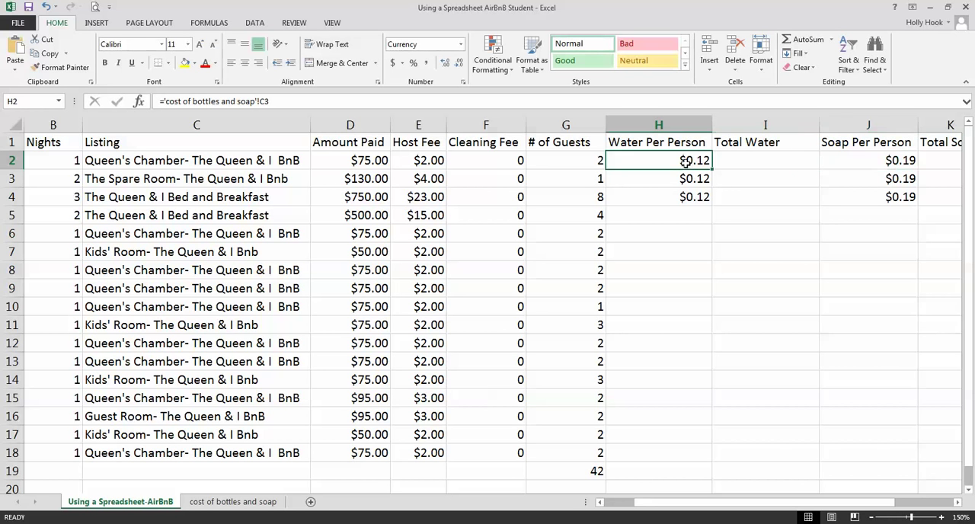
pyautogui.doubleClick(643, 160)
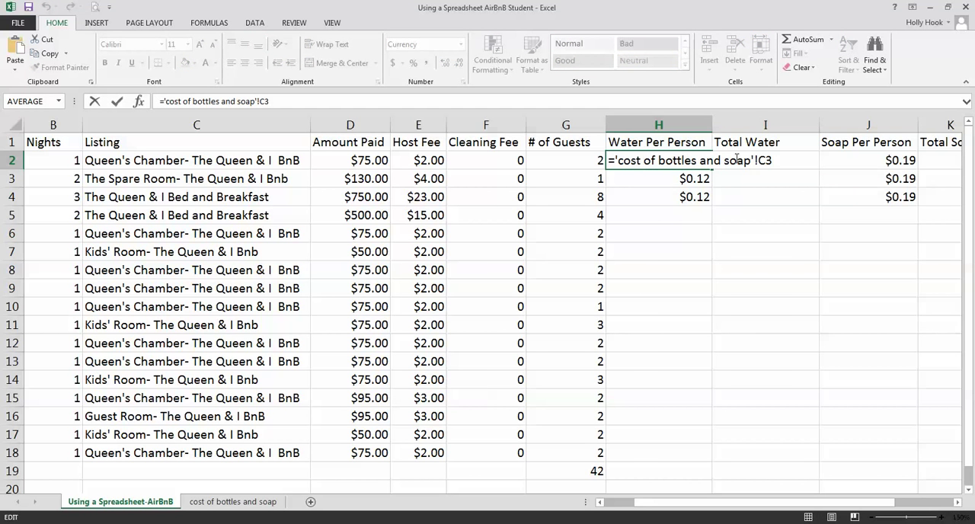
pyautogui.press('Delete')
pyautogui.press('BackSpace')
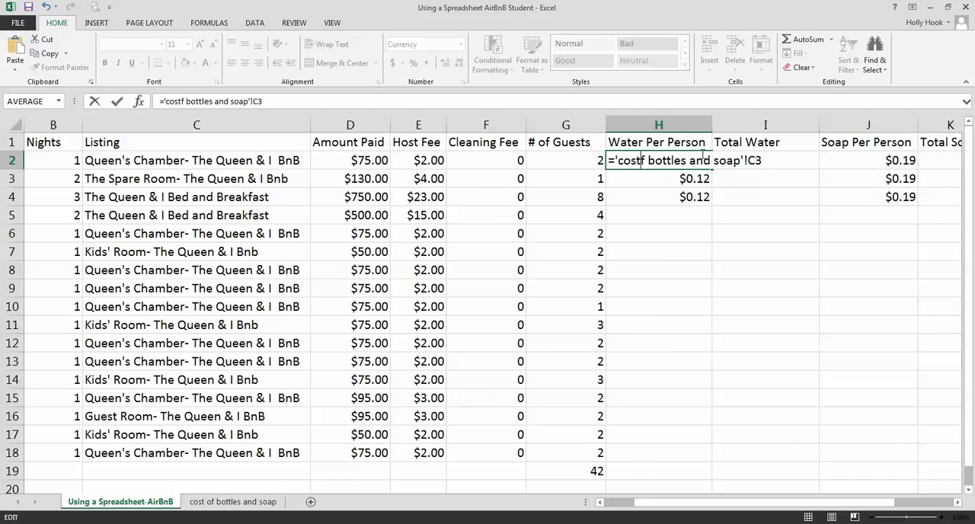
pyautogui.moveTo(711, 160); pyautogui.dragTo(689, 160)
pyautogui.click(681, 191)
pyautogui.click(672, 162)
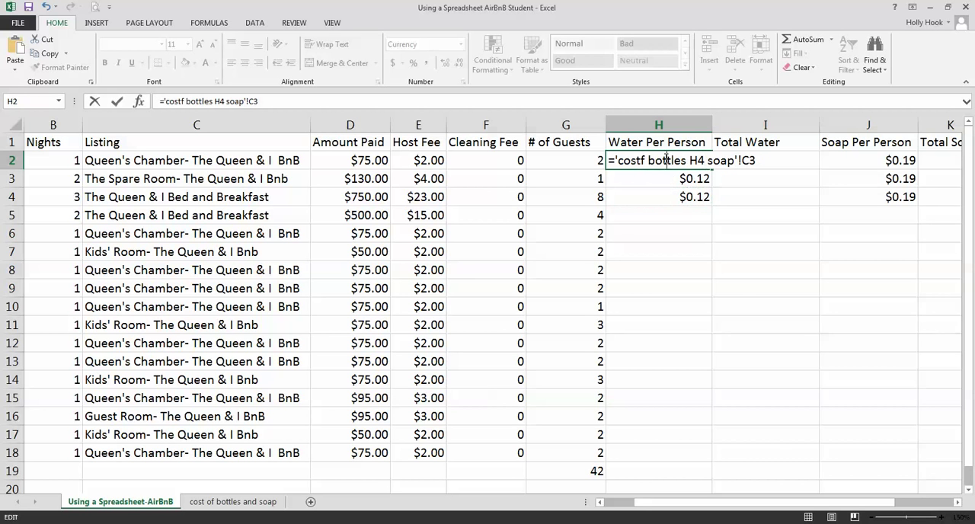
pyautogui.doubleClick(667, 160)
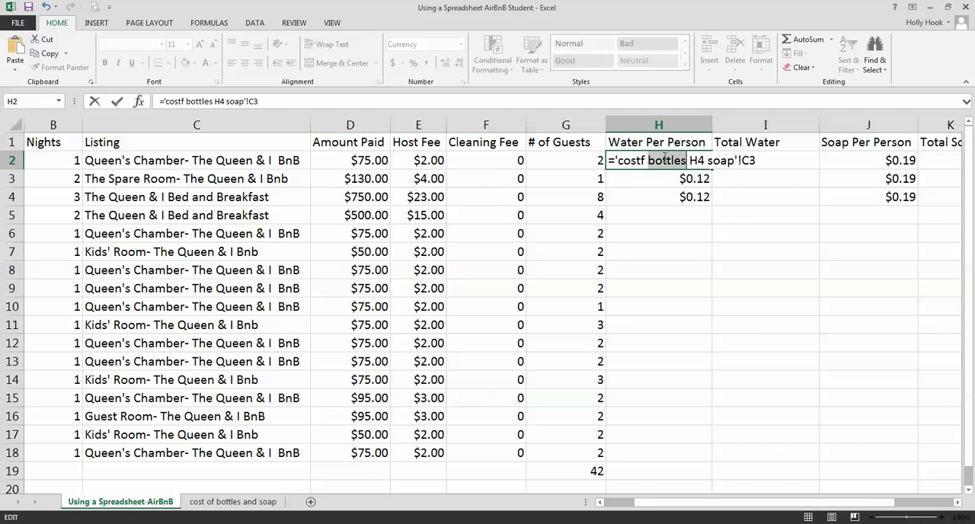
pyautogui.click(664, 160)
pyautogui.press('BackSpace')
pyautogui.moveTo(748, 162); pyautogui.dragTo(608, 162)
pyautogui.press('Delete')
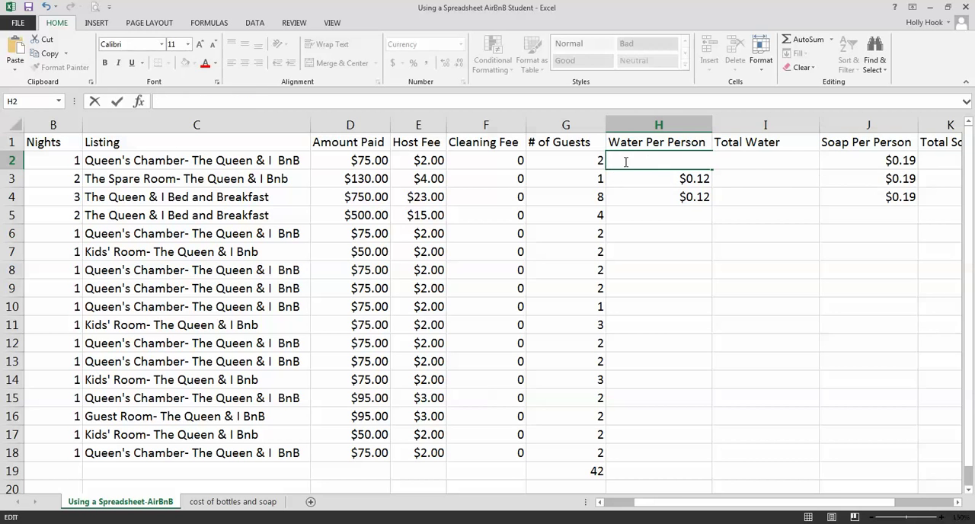
# Link H2 to the water cost per bottle with the formula ='cost of bottles and soap'!C3
pyautogui.write('=')
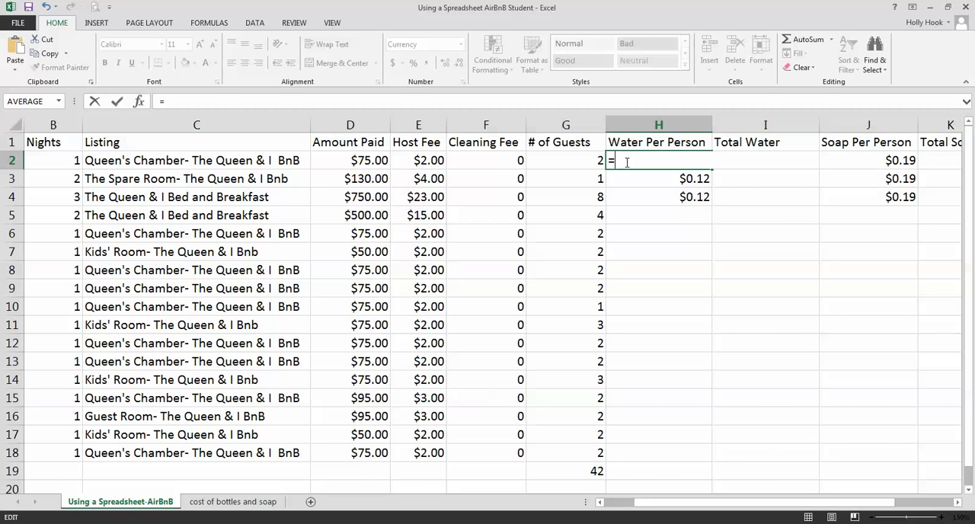
pyautogui.click(263, 503)
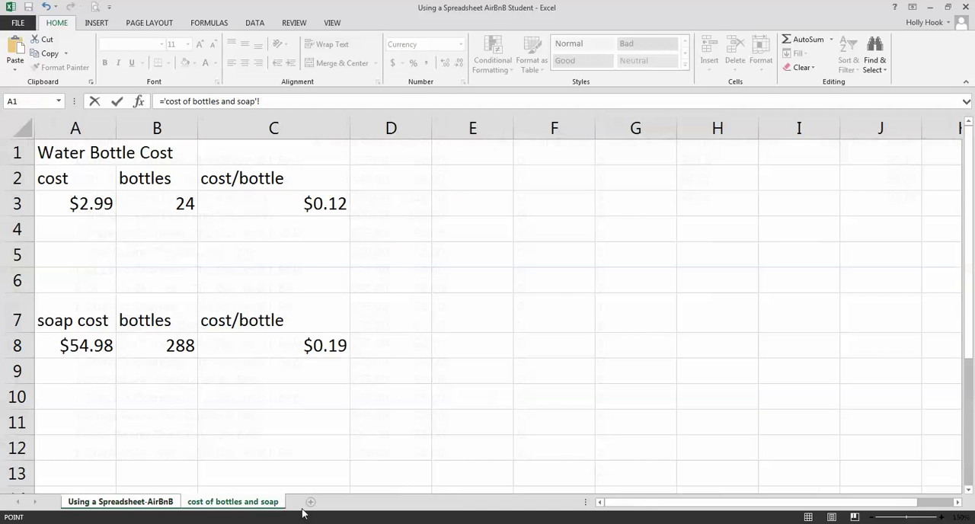
pyautogui.click(159, 504)
pyautogui.click(206, 503)
pyautogui.click(328, 204)
pyautogui.press('Return')
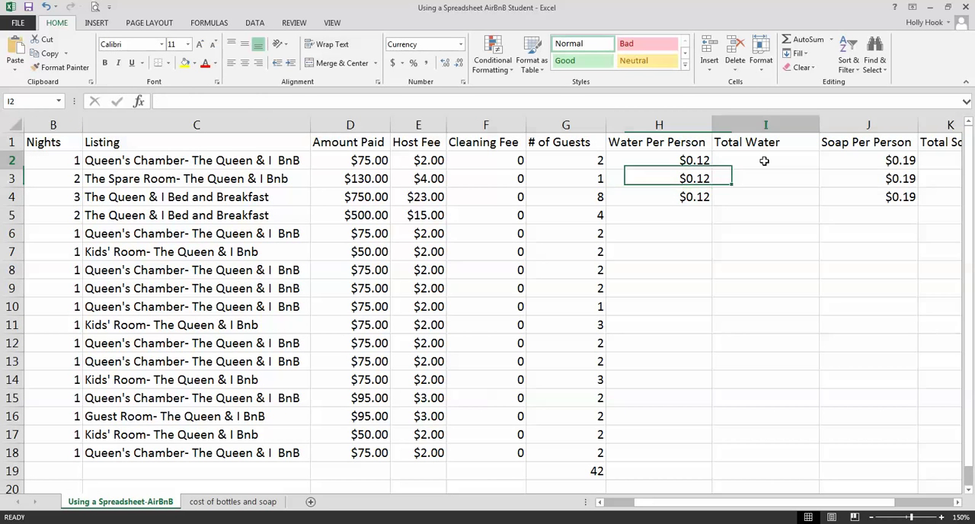
# Calculate the first booking's Total Water in I2 with the formula =H2*G2
pyautogui.click(764, 161)
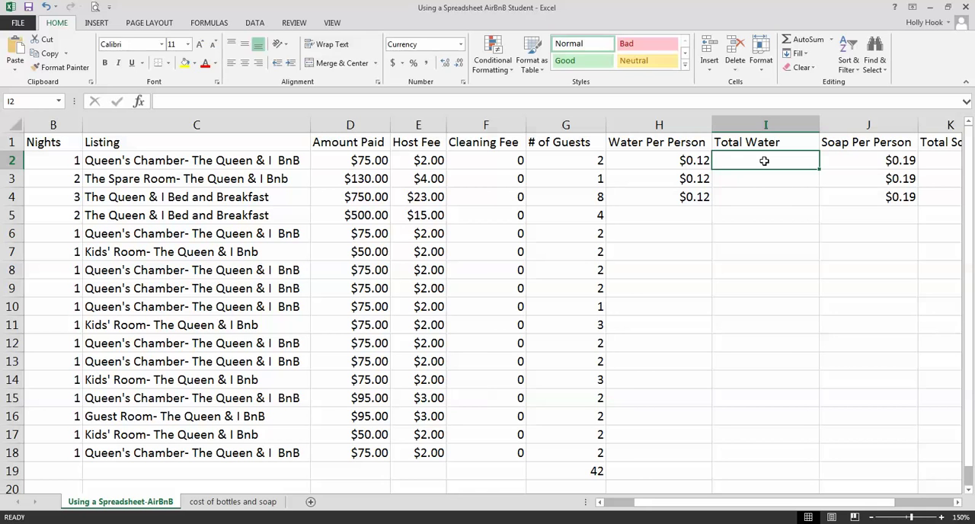
pyautogui.write('=')
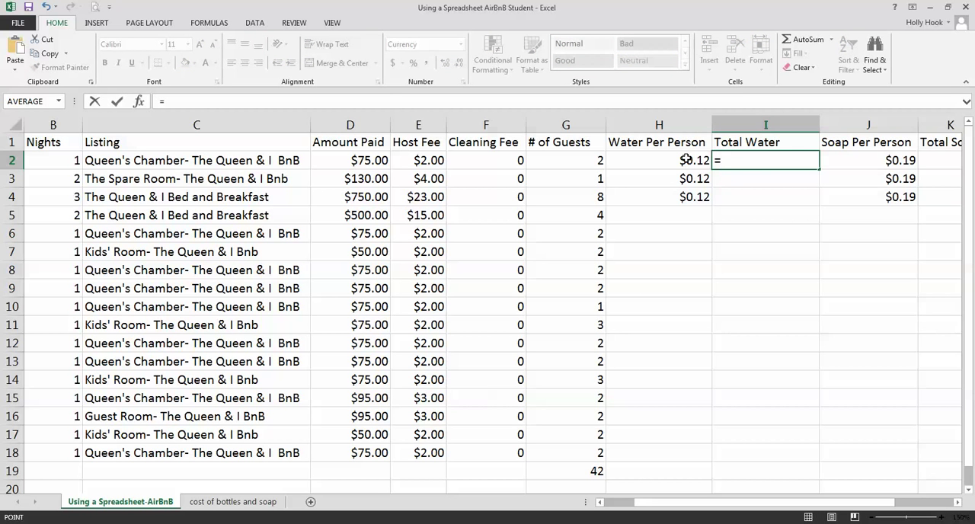
pyautogui.click(686, 160)
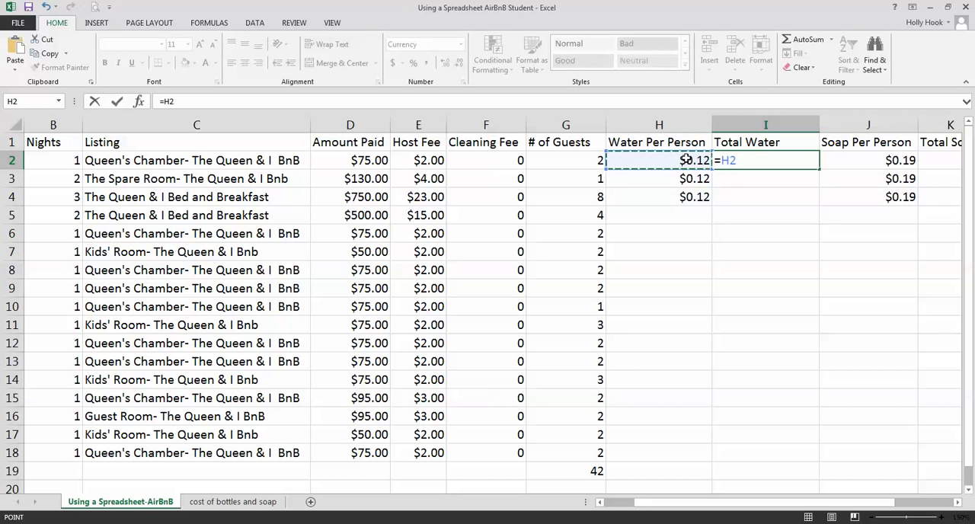
pyautogui.write('*')
pyautogui.click(578, 160)
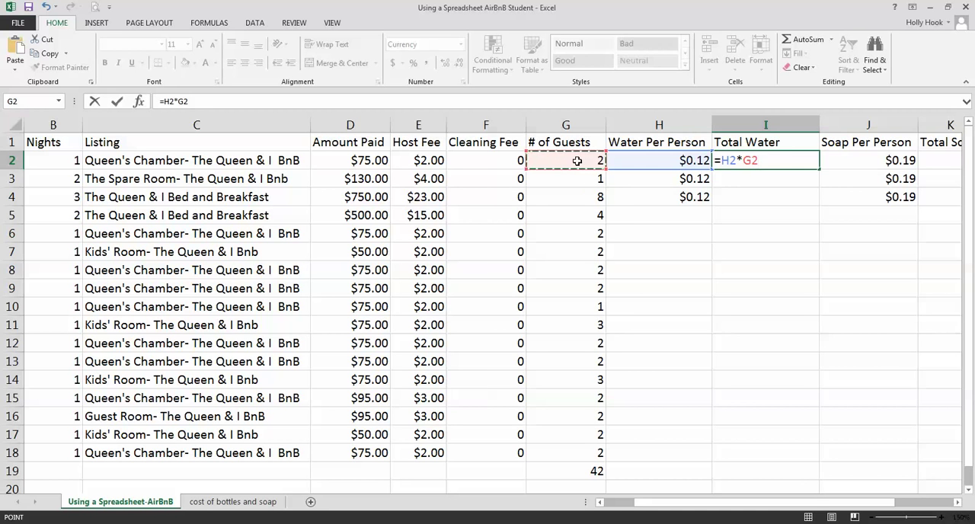
pyautogui.press('Return')
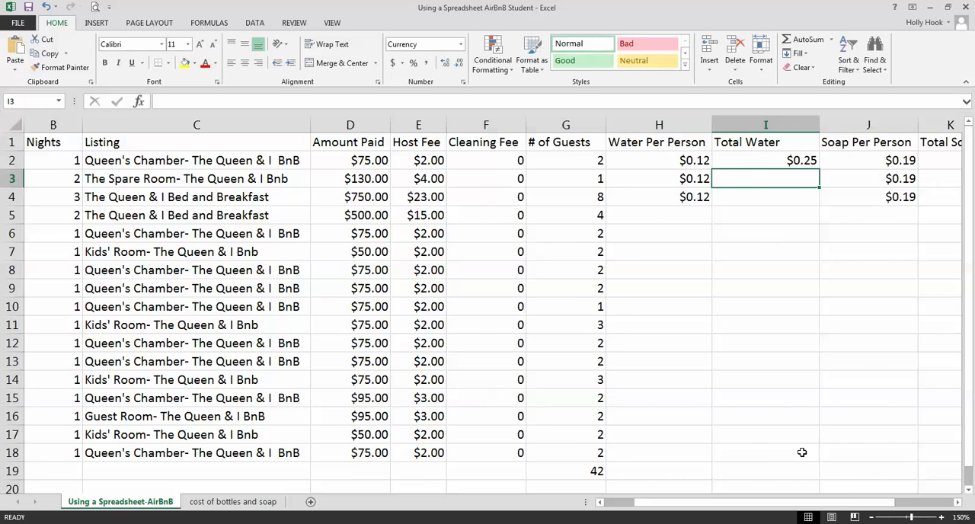
# Delete the existing gross earnings formula for the first booking in L2
pyautogui.moveTo(852, 504); pyautogui.dragTo(910, 506)
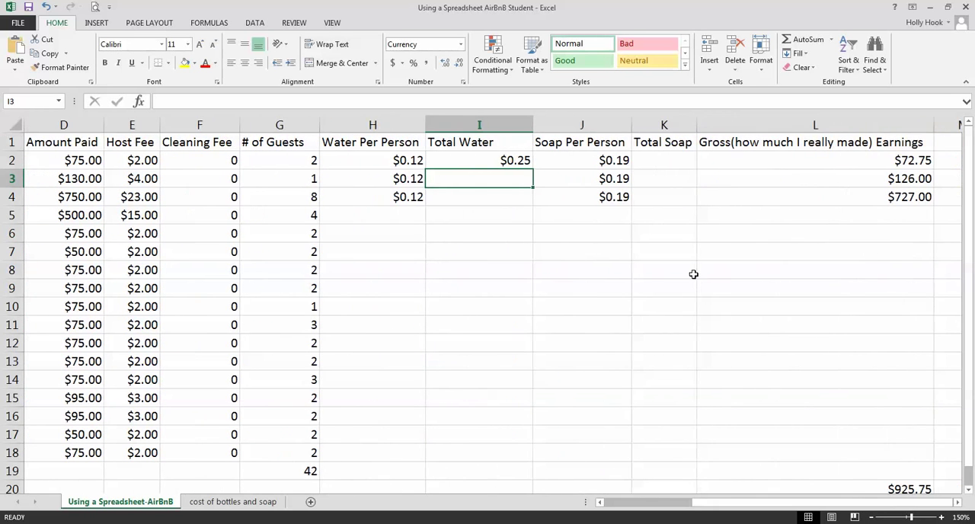
pyautogui.click(857, 159)
pyautogui.press('Delete')
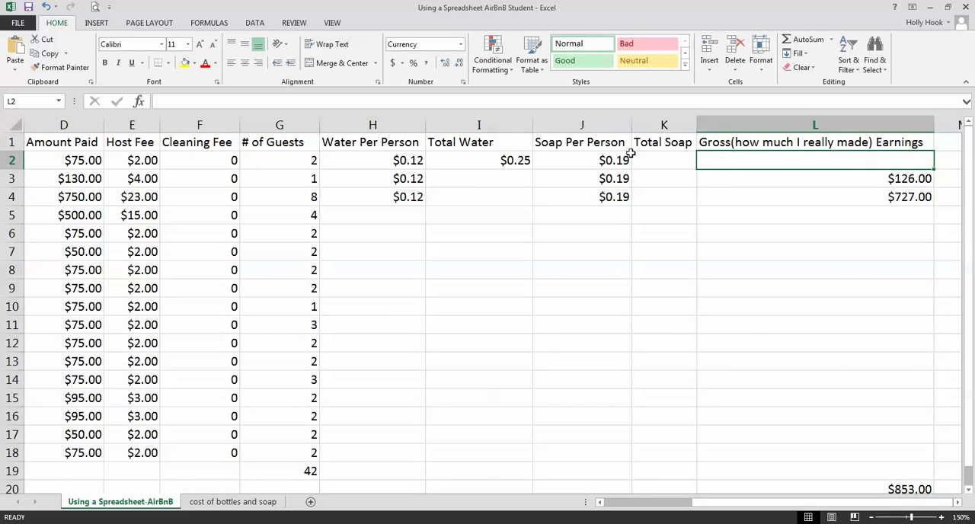
# Calculate the first booking's Total Soap in K2 with the formula =J2*G2
pyautogui.click(581, 157)
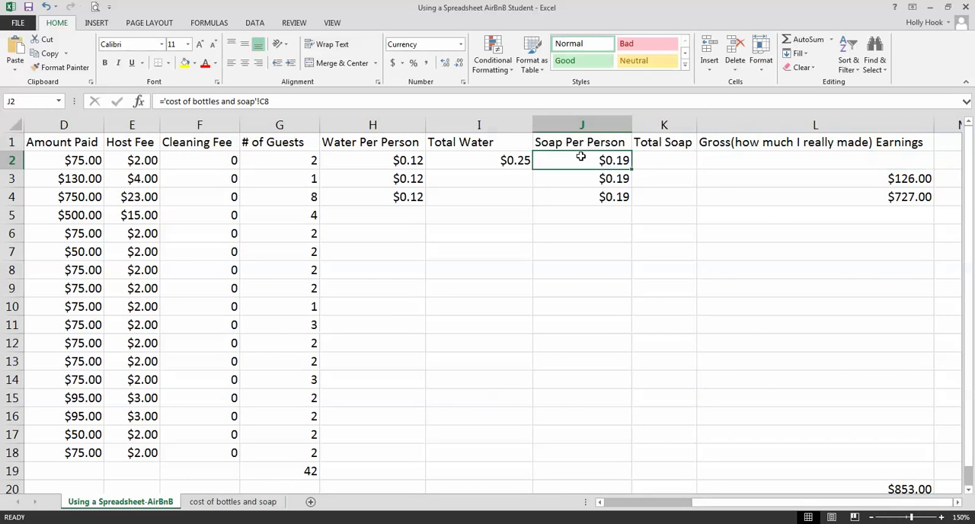
pyautogui.click(648, 160)
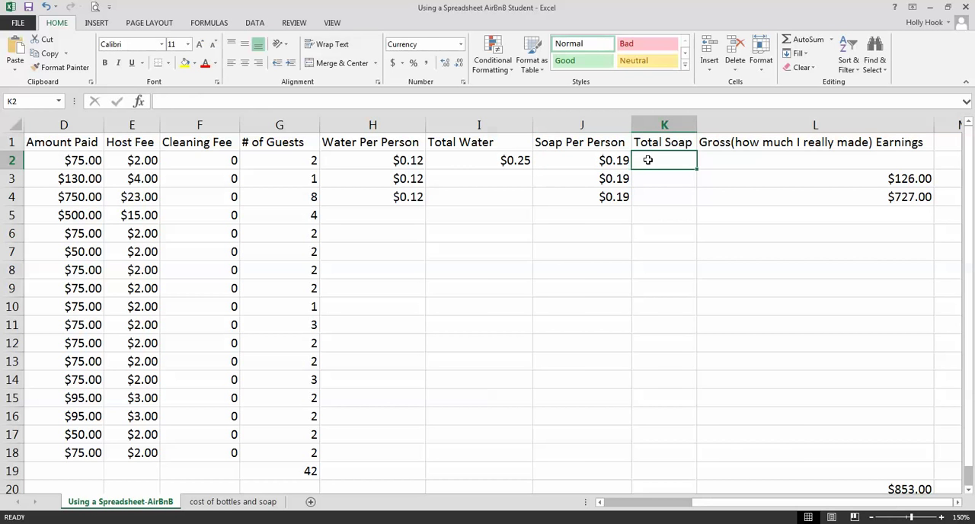
pyautogui.write('=')
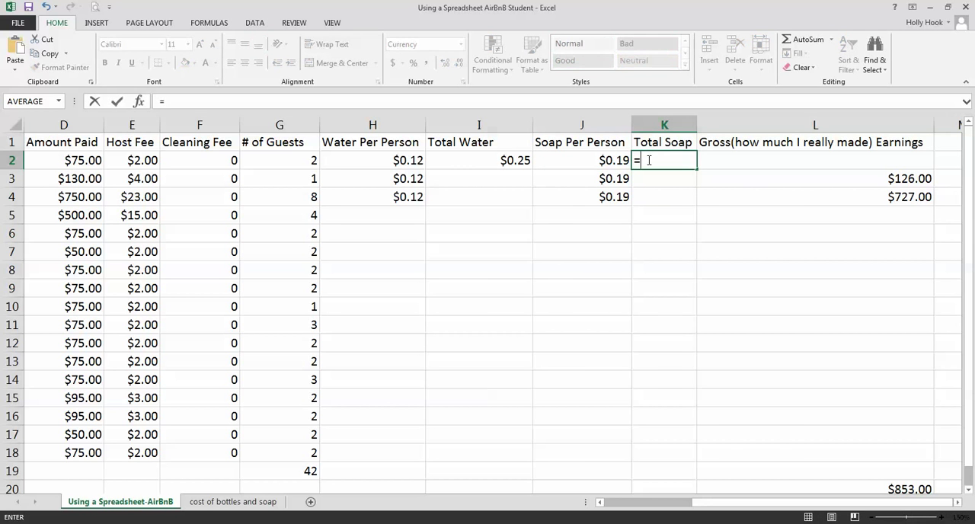
pyautogui.click(609, 160)
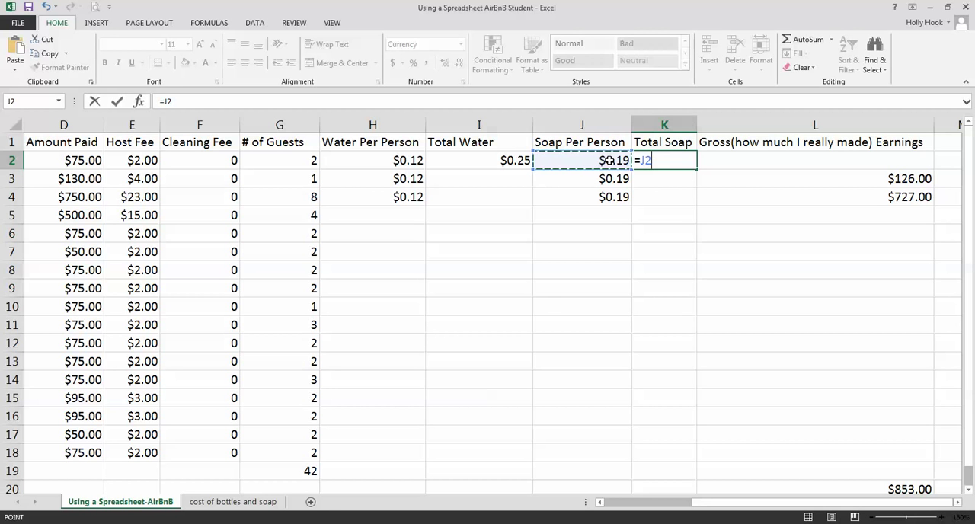
pyautogui.write('*')
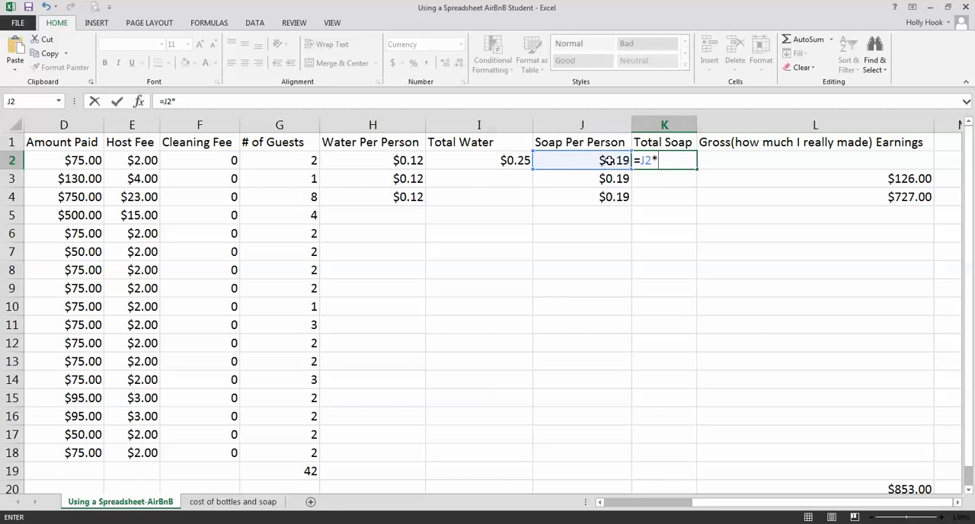
pyautogui.click(302, 162)
pyautogui.press('Return')
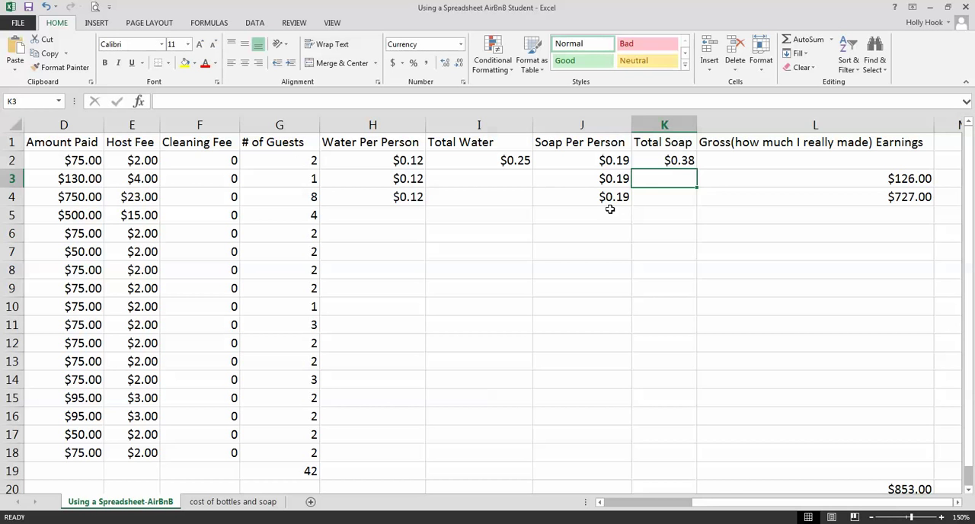
# Calculate the first booking's gross earnings in L2 with the formula =D2-E2-I2-K2
pyautogui.click(705, 162)
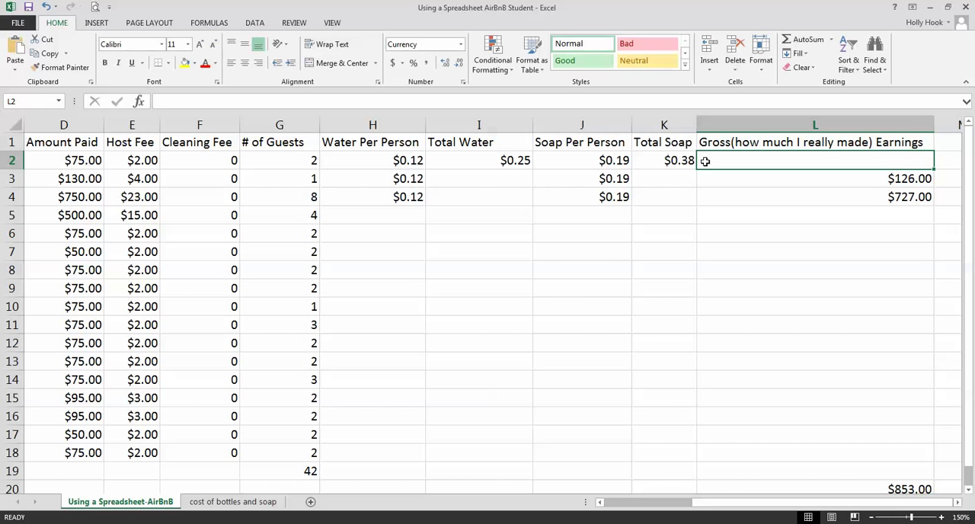
pyautogui.write('=')
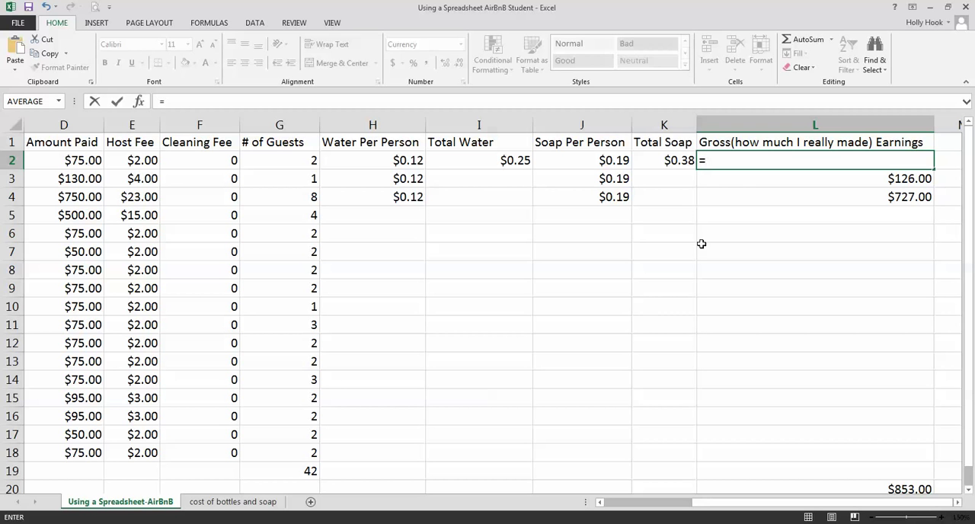
pyautogui.click(96, 160)
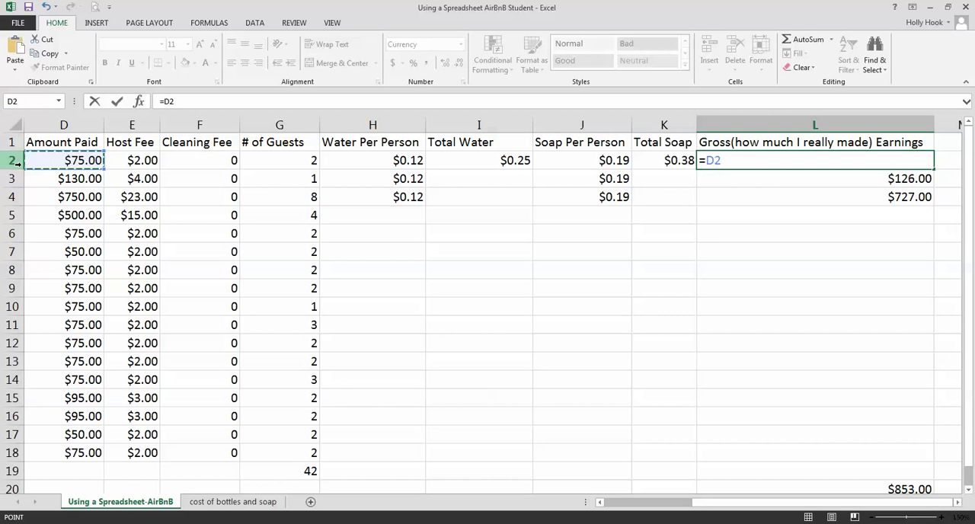
pyautogui.write('-')
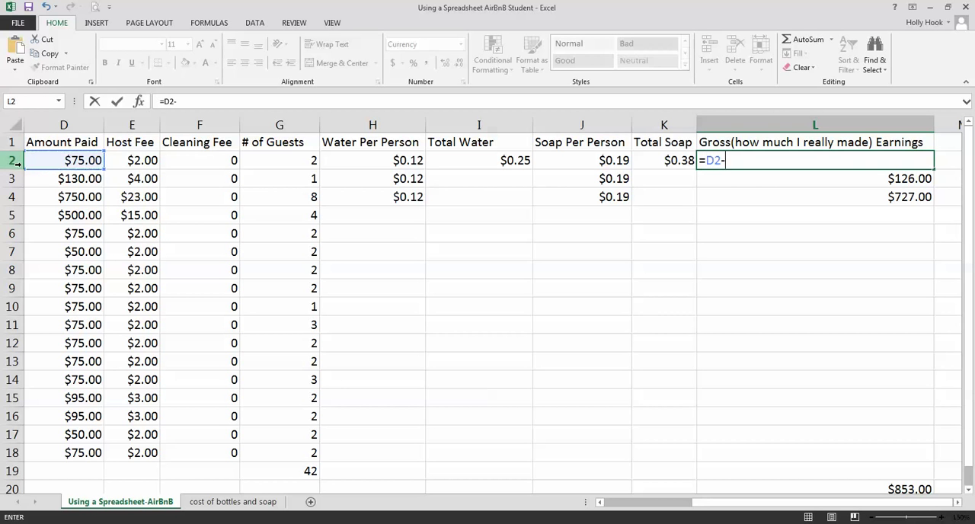
pyautogui.click(122, 162)
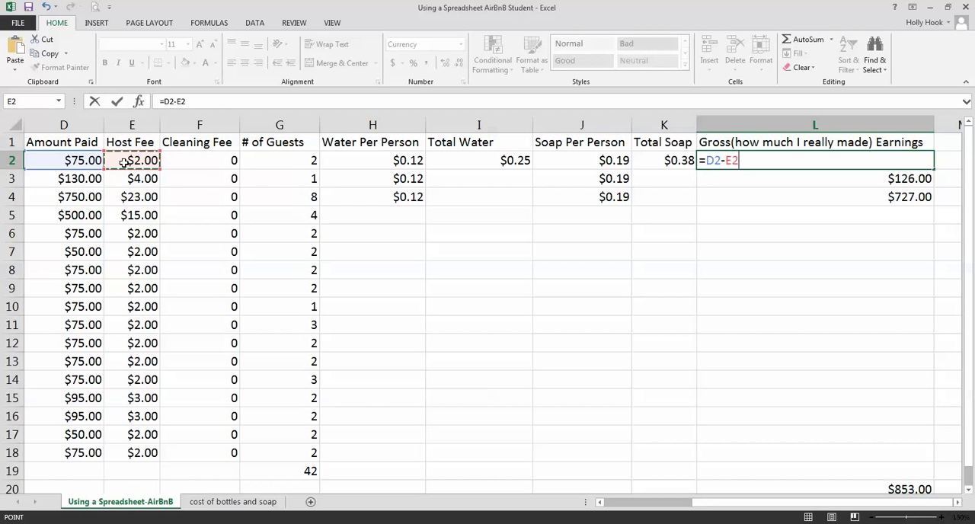
pyautogui.write('-')
pyautogui.click(474, 160)
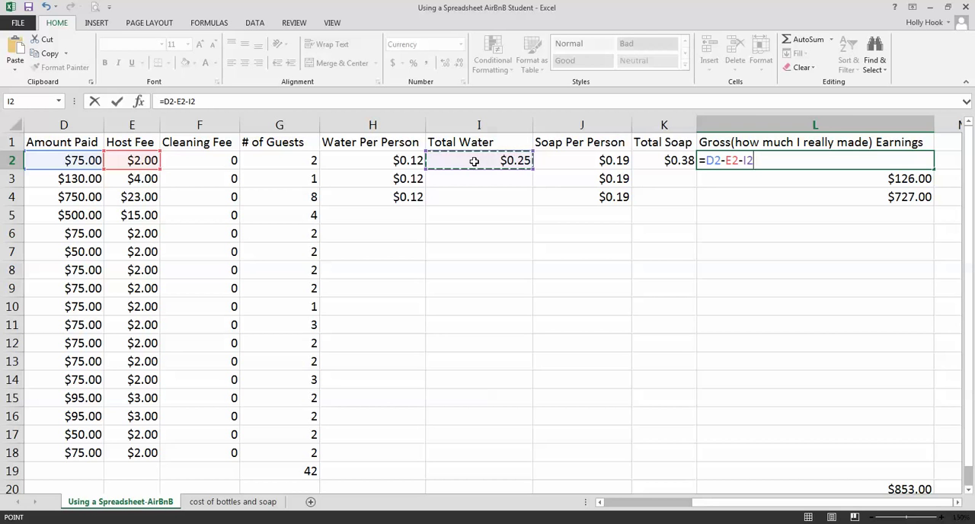
pyautogui.write('-')
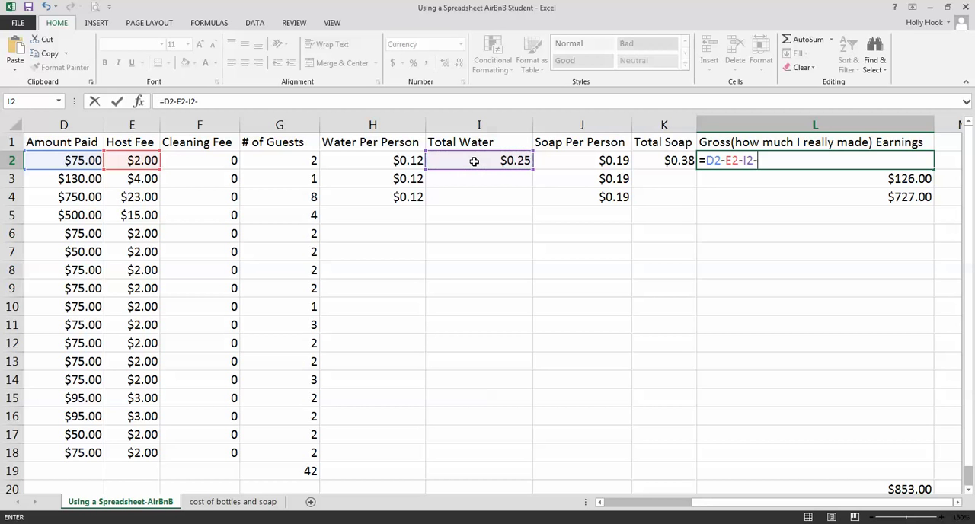
pyautogui.click(644, 160)
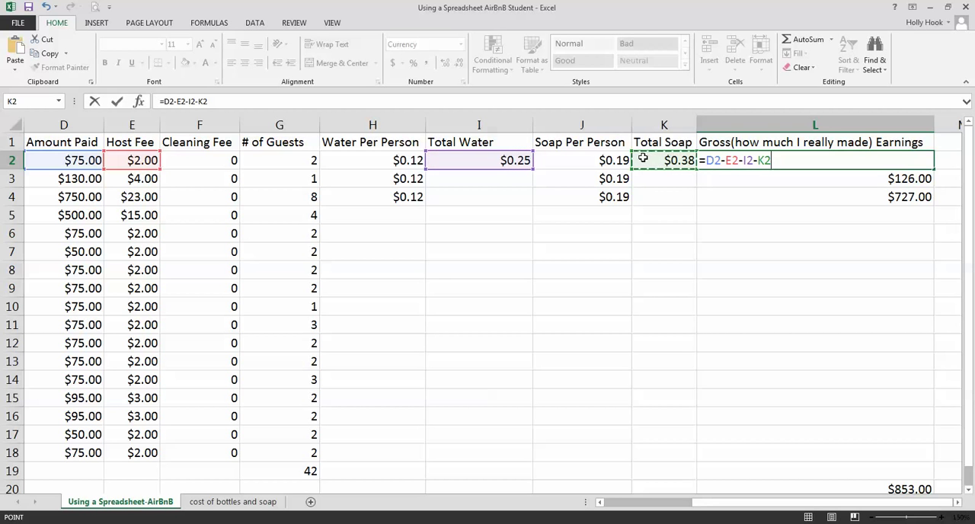
pyautogui.press('Return')
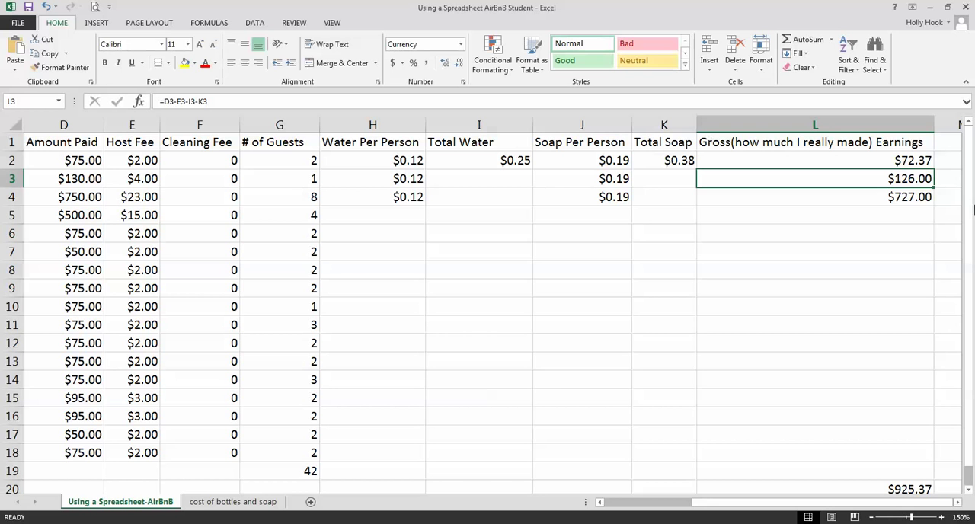
# Delete the existing gross earnings formulas for the second and third bookings in L3:L4
pyautogui.moveTo(909, 178); pyautogui.dragTo(908, 196)
pyautogui.press('Delete')
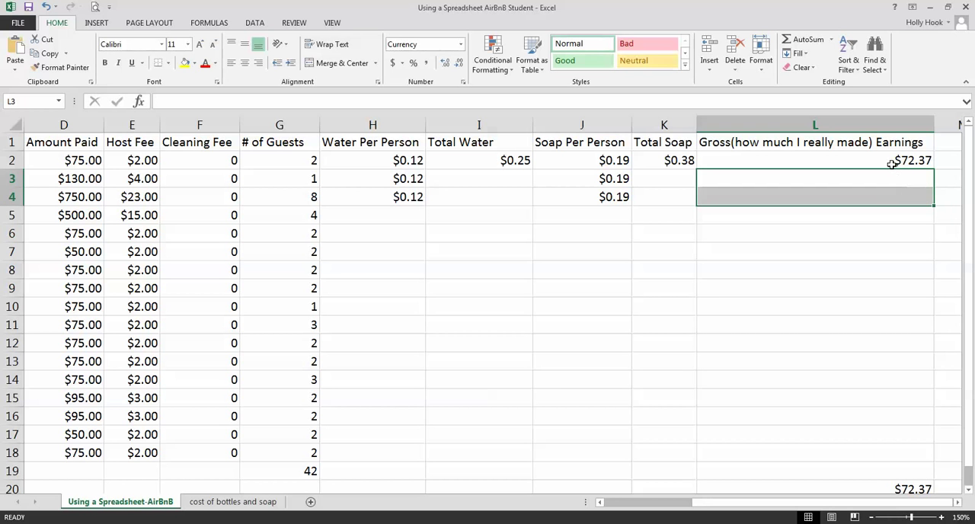
# Replace the contents of H3 with a link to the water cost per bottle, ='cost of bottles and soap'!C3
pyautogui.click(384, 178)
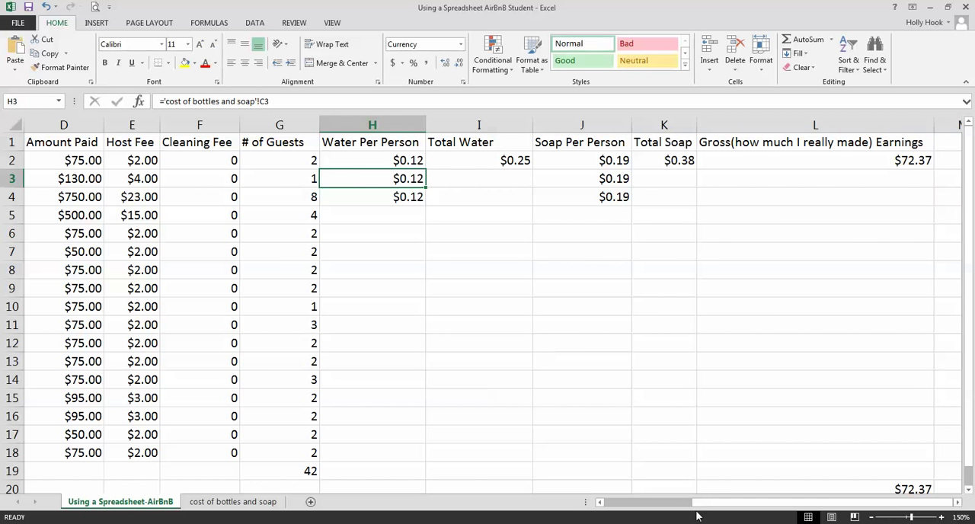
pyautogui.moveTo(686, 503)
pyautogui.mouseDown()
pyautogui.moveTo(612, 507)
pyautogui.moveTo(676, 519)
pyautogui.mouseUp()
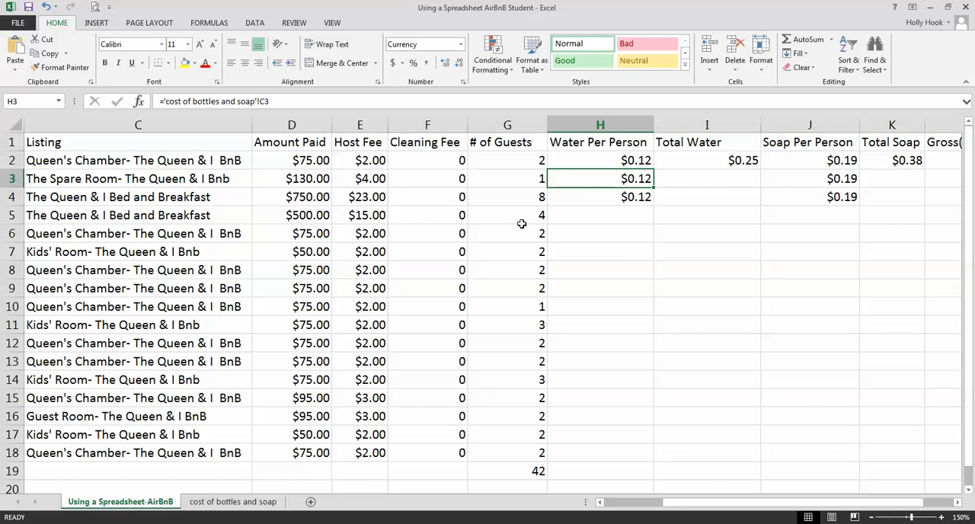
pyautogui.doubleClick(583, 179)
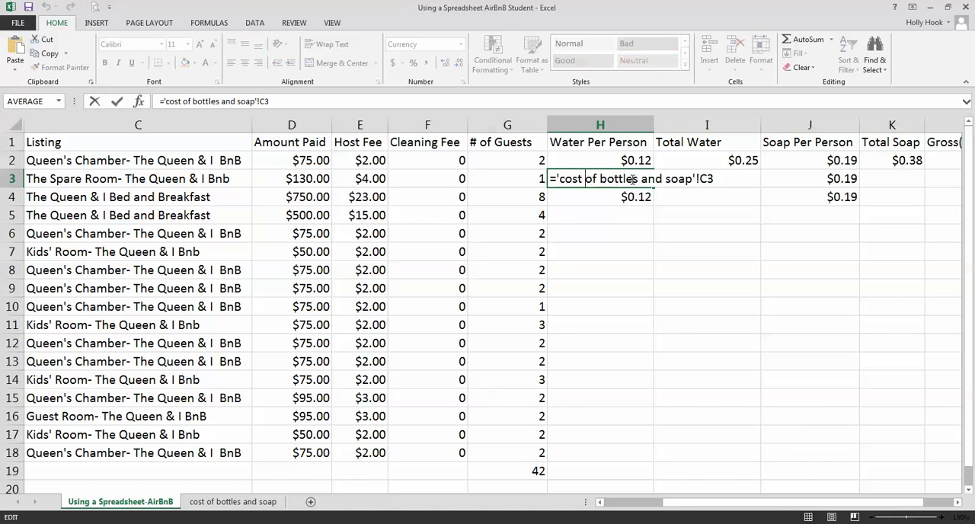
pyautogui.moveTo(571, 178); pyautogui.dragTo(725, 178)
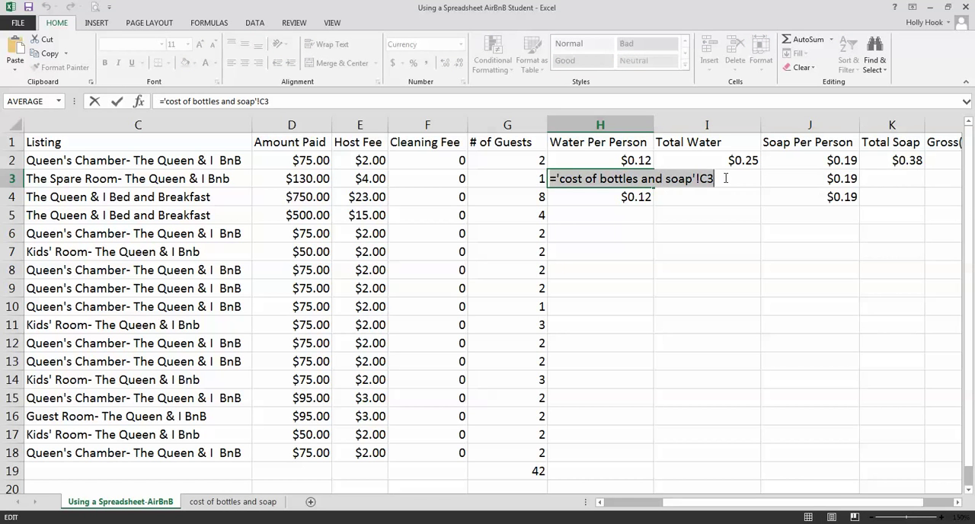
pyautogui.press('BackSpace')
pyautogui.write('=')
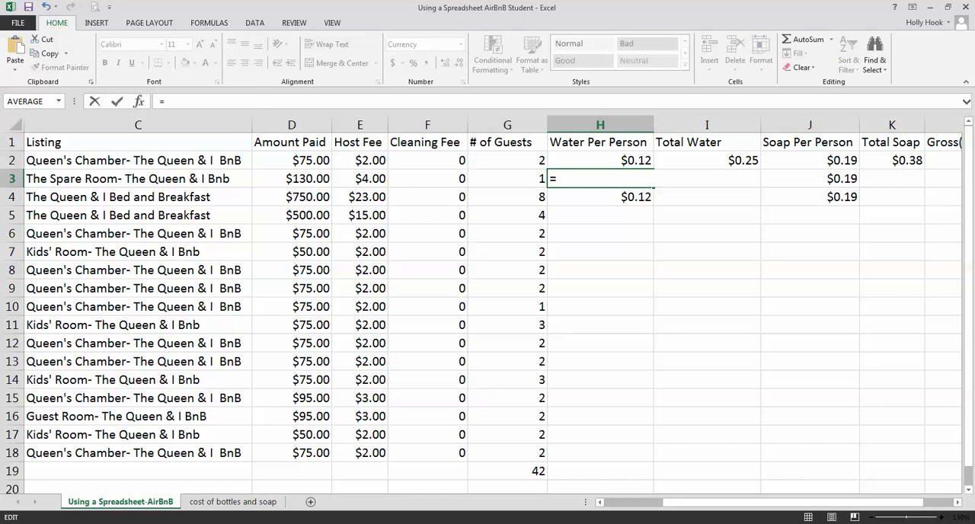
pyautogui.click(219, 502)
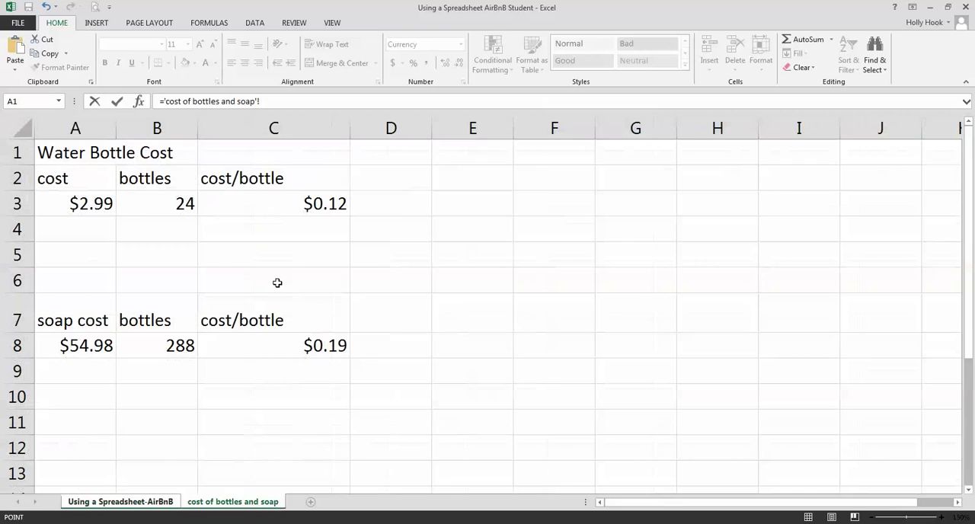
pyautogui.click(306, 202)
pyautogui.press('Return')
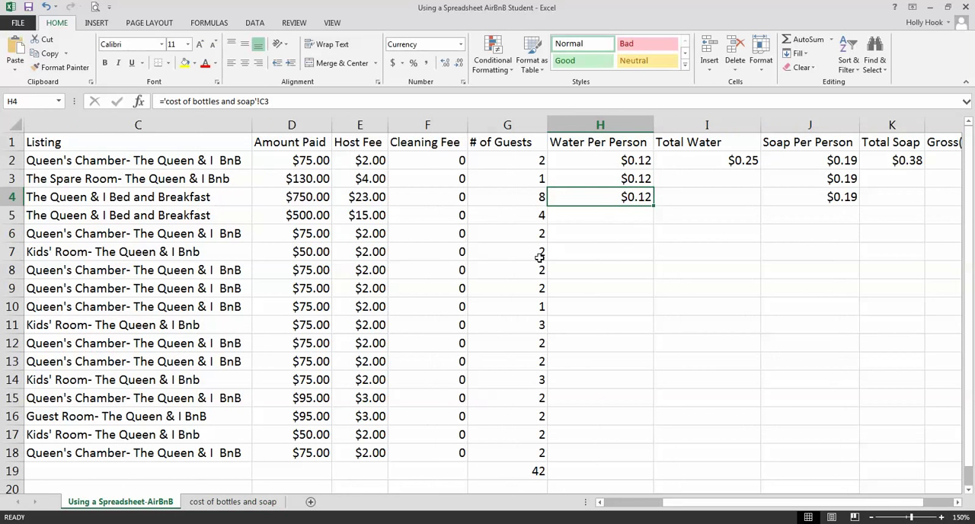
# Calculate the second booking's Total Water in I3 with the formula =H3*G3
pyautogui.click(687, 180)
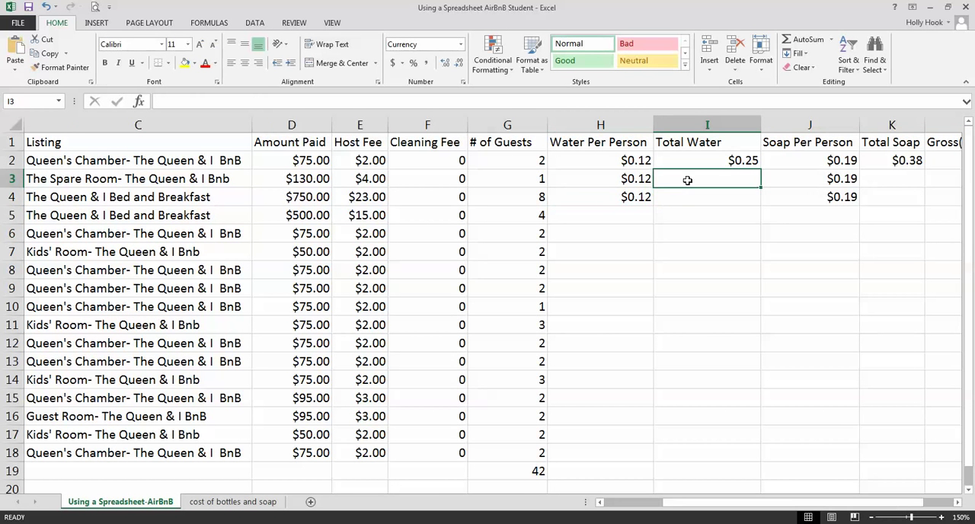
pyautogui.write('=')
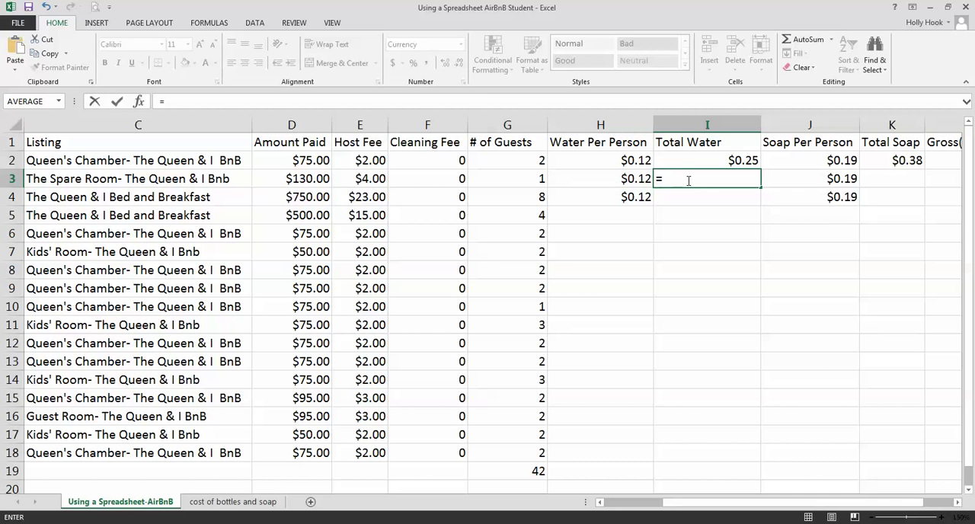
pyautogui.click(637, 178)
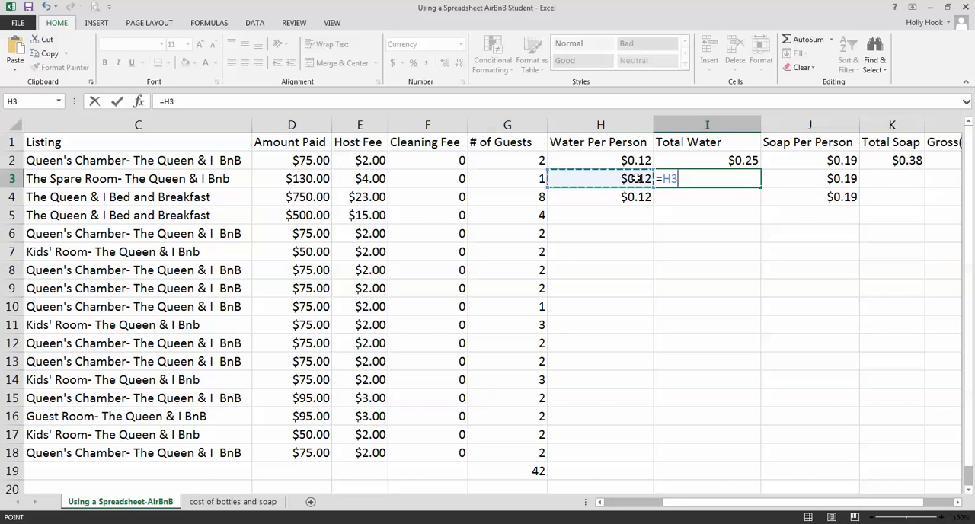
pyautogui.write('*')
pyautogui.click(527, 178)
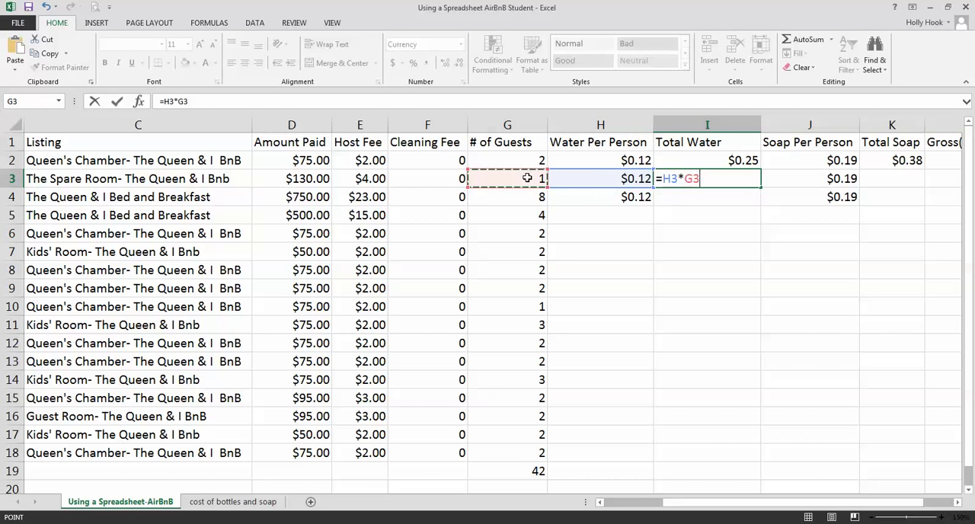
pyautogui.press('Return')
pyautogui.click(827, 181)
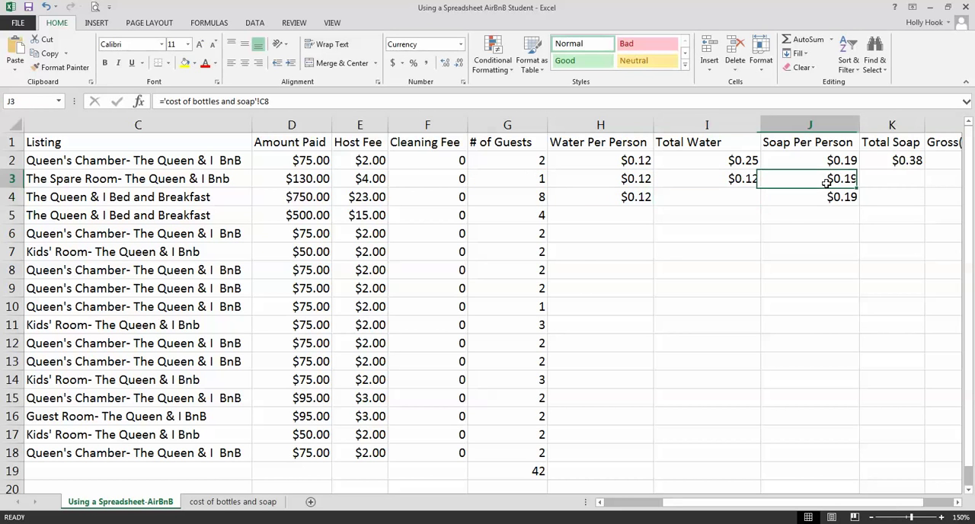
pyautogui.click(236, 504)
pyautogui.click(126, 505)
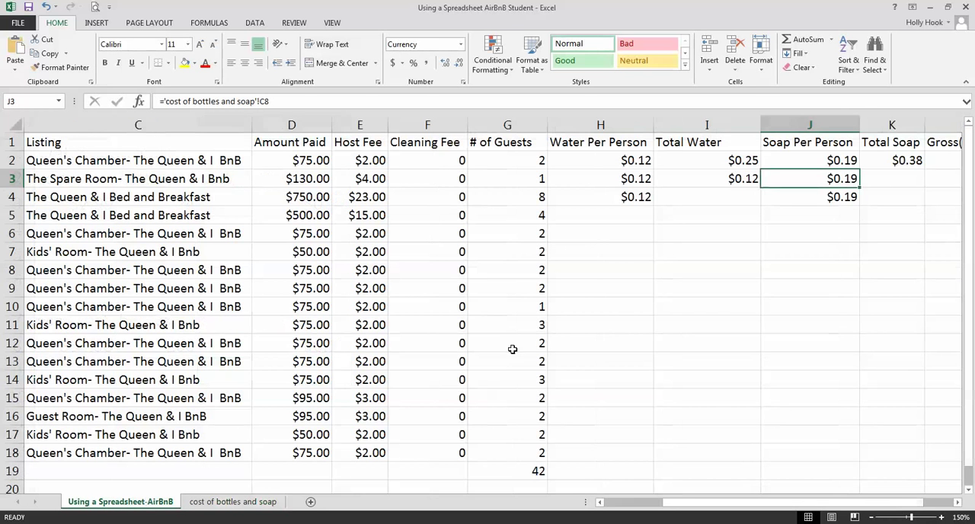
# Calculate the second booking's Total Soap in K3 with the formula =J3*G3
pyautogui.click(890, 180)
pyautogui.write('=')
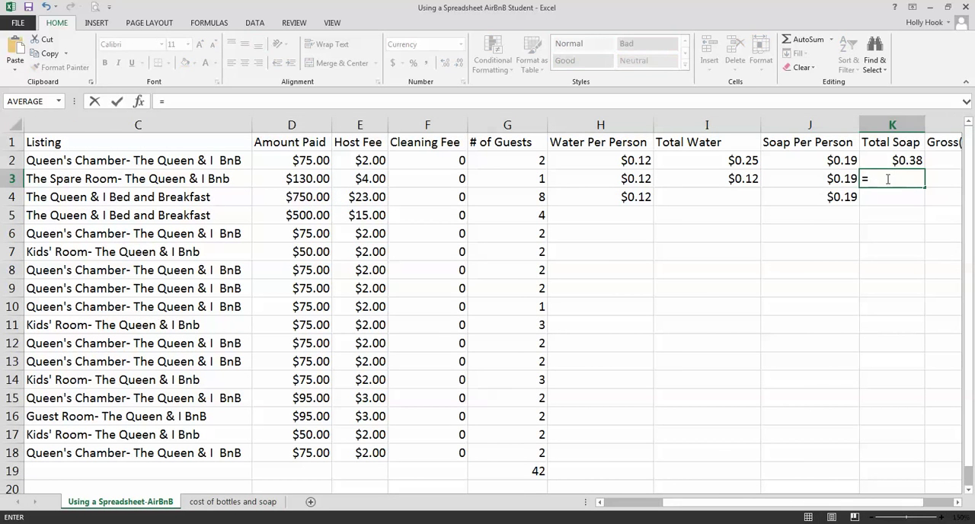
pyautogui.click(846, 179)
pyautogui.write('*')
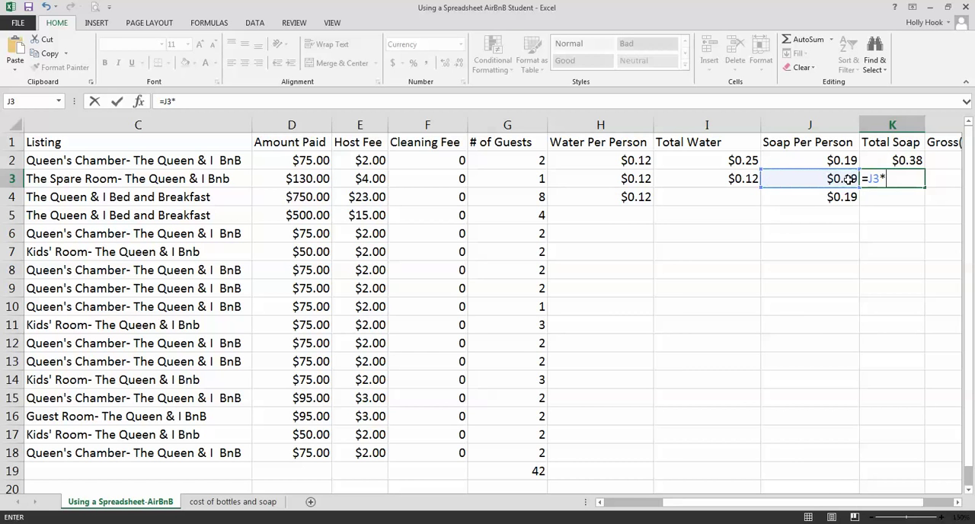
pyautogui.click(533, 178)
pyautogui.press('Return')
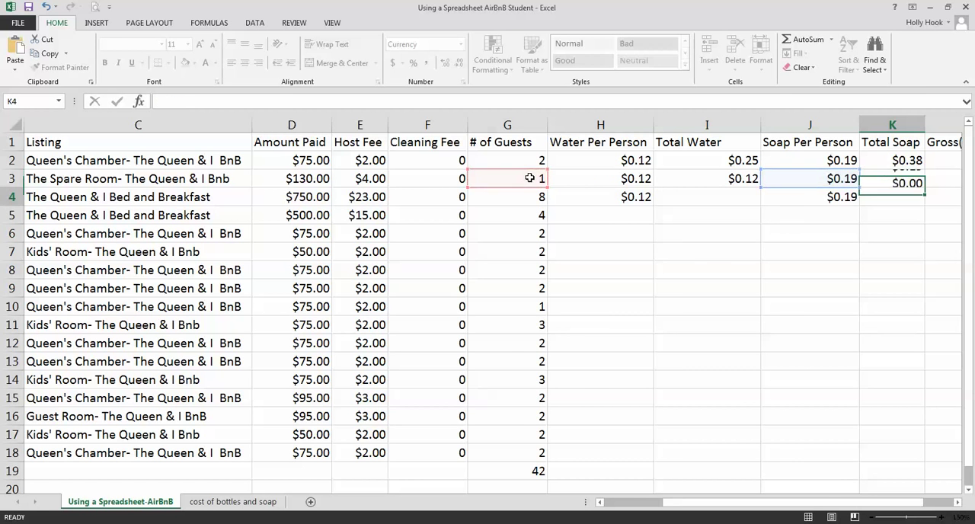
# Calculate the second booking's gross earnings in L3 with the formula =D3-E3-I3-K3
pyautogui.hscroll(3, 823, 473)
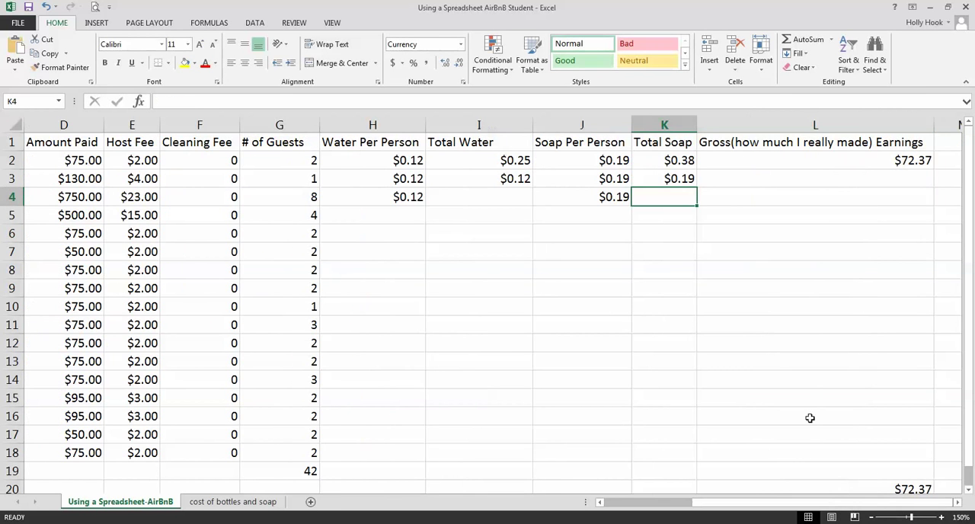
pyautogui.click(754, 179)
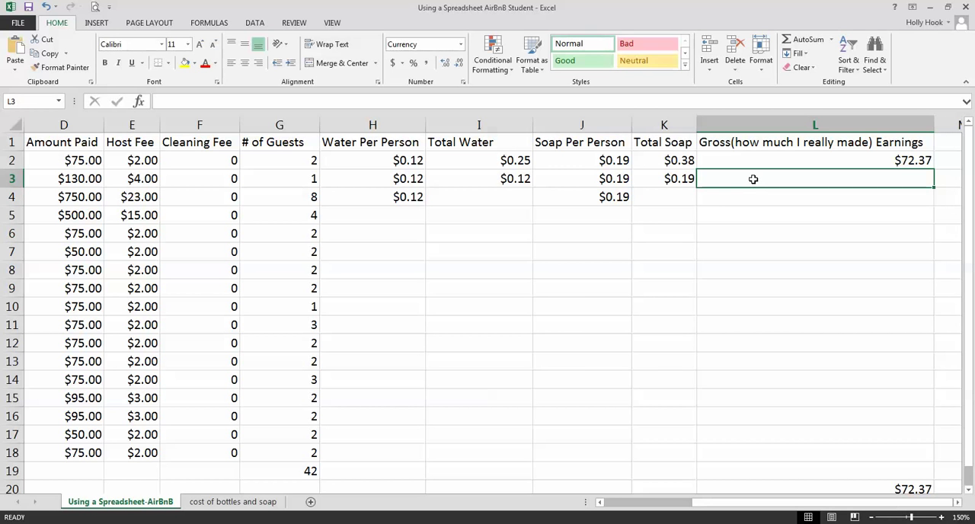
pyautogui.write('=')
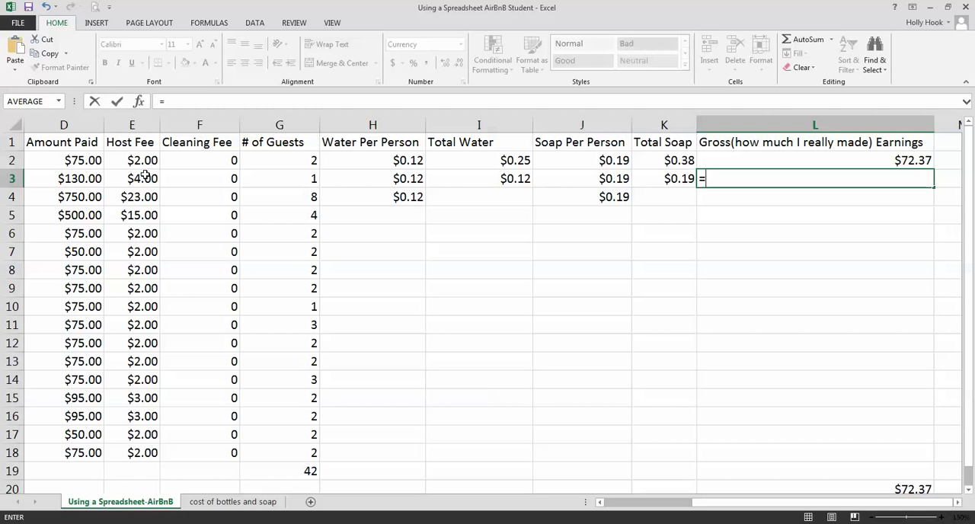
pyautogui.click(78, 176)
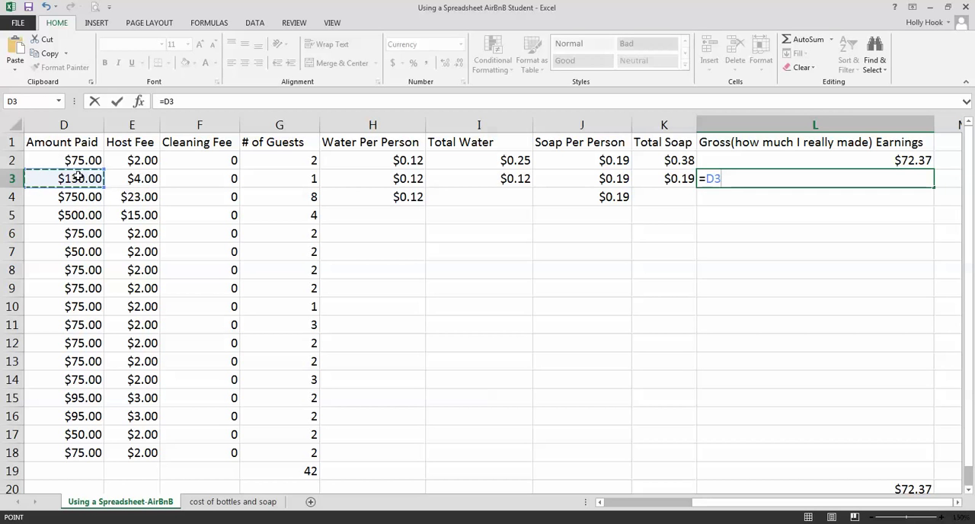
pyautogui.write('-')
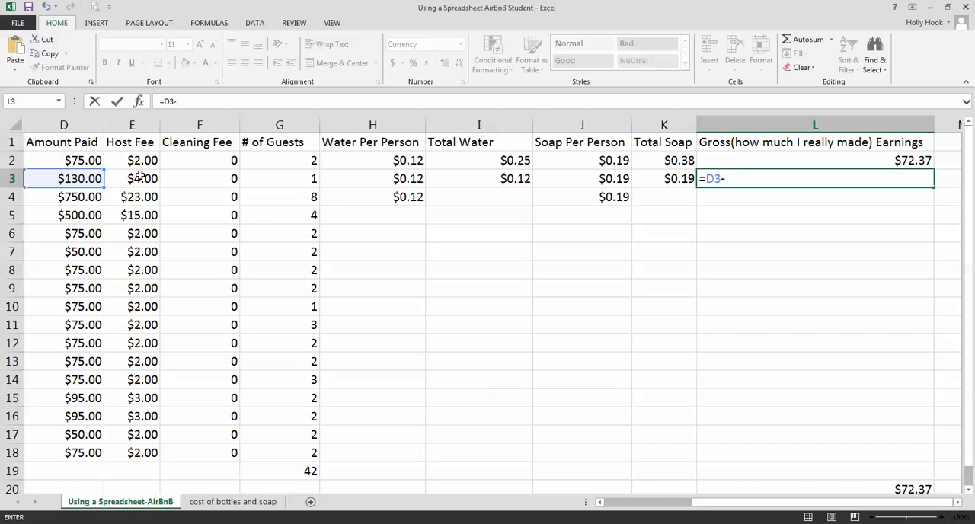
pyautogui.click(141, 177)
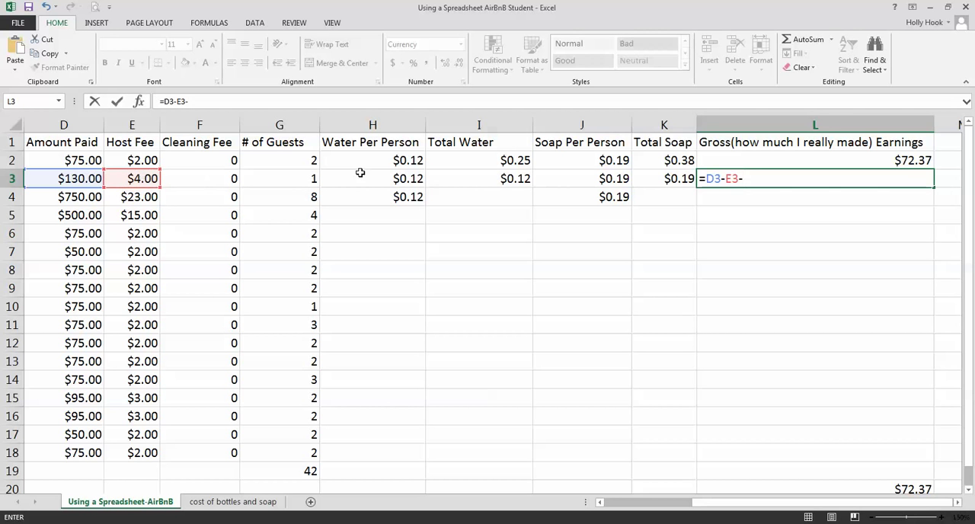
pyautogui.click(494, 180)
pyautogui.write('-')
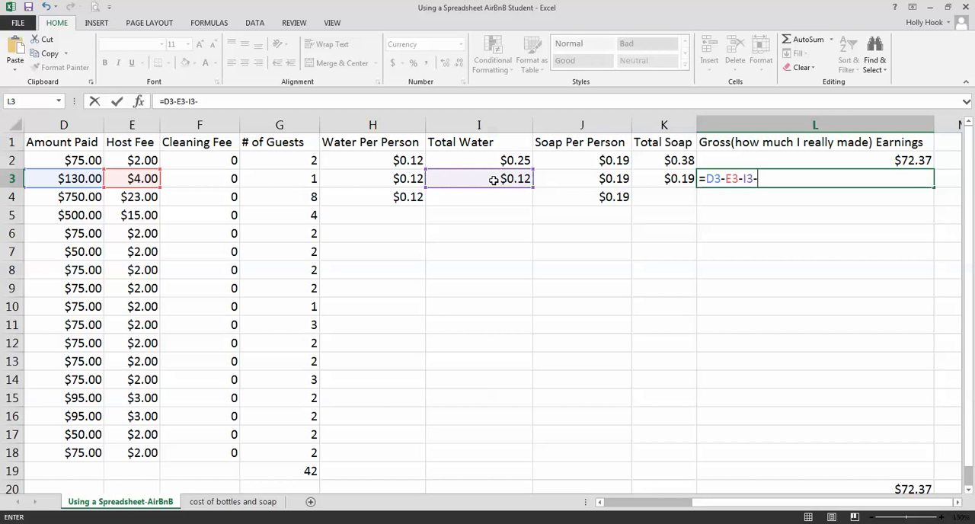
pyautogui.click(594, 180)
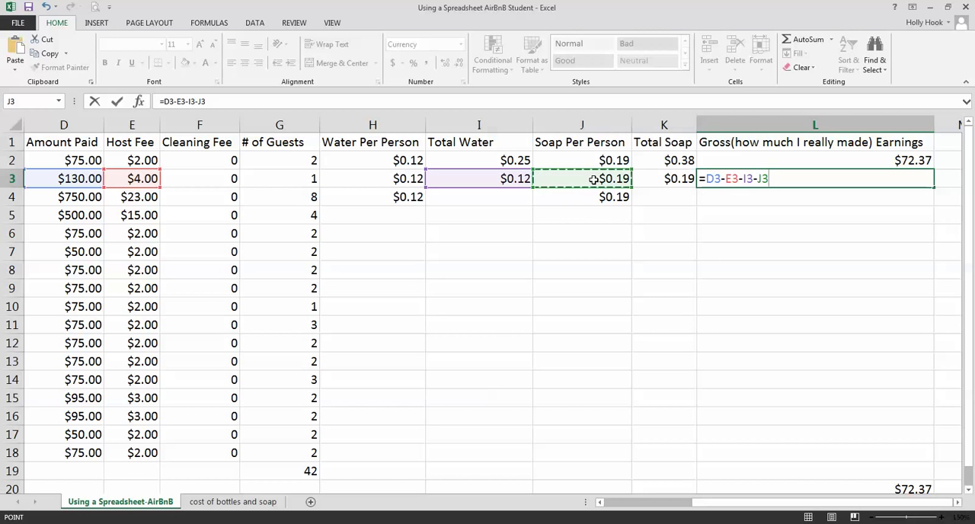
pyautogui.click(668, 178)
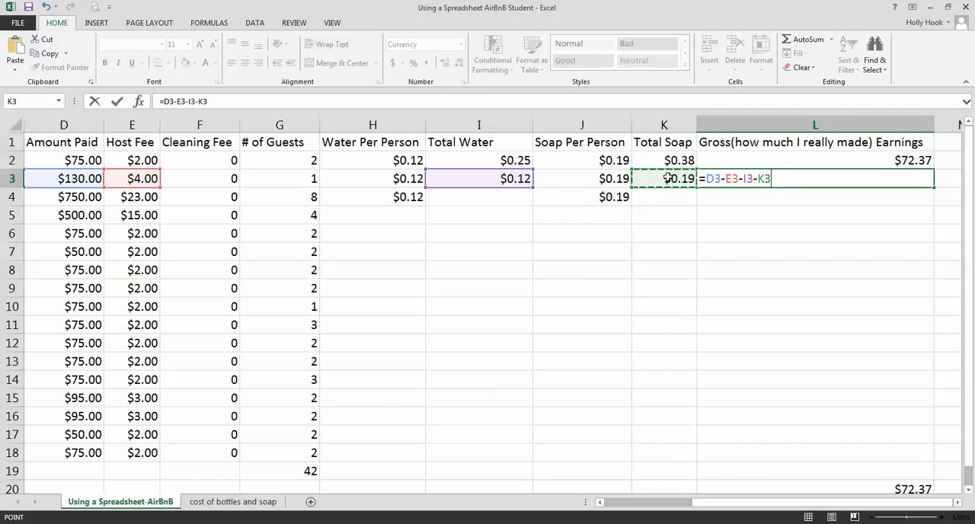
pyautogui.press('Return')
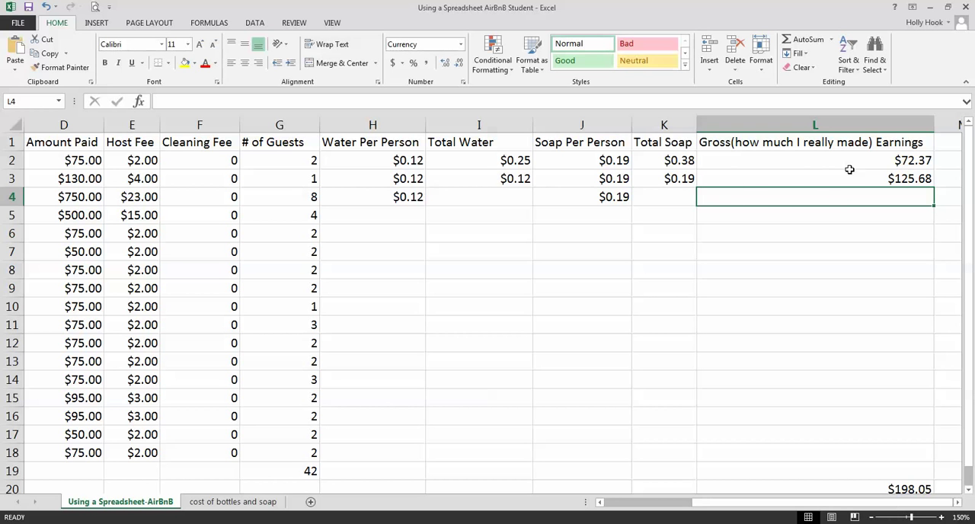
# Calculate the third booking's Total Water in I4 with the formula =H4*8
pyautogui.click(495, 196)
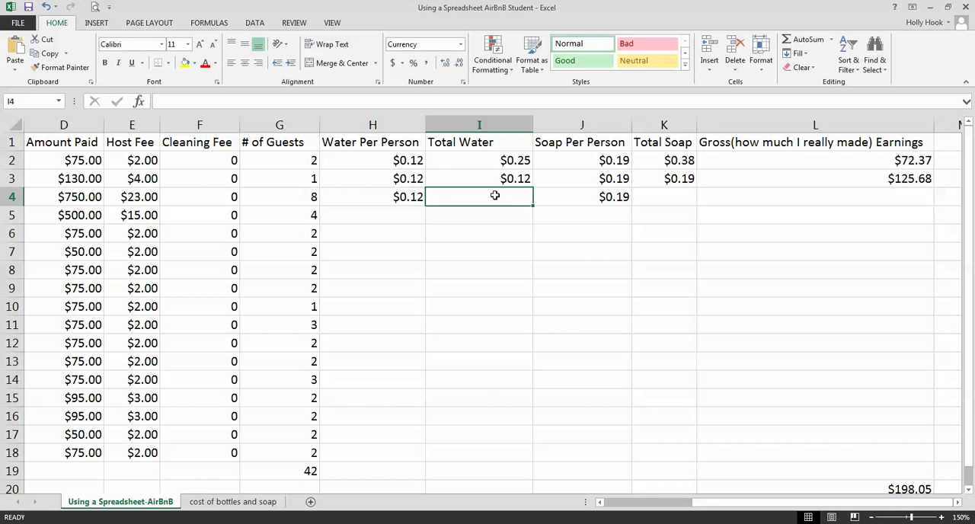
pyautogui.write('=')
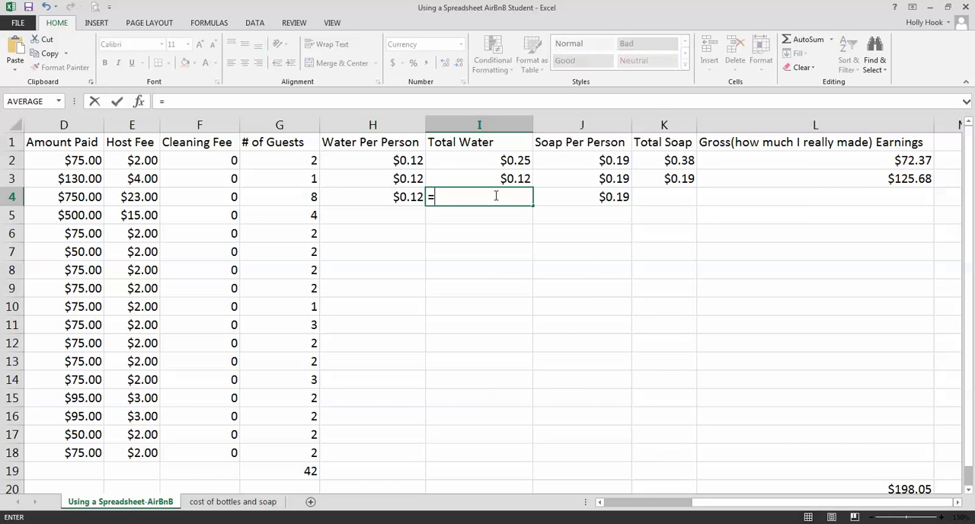
pyautogui.click(374, 197)
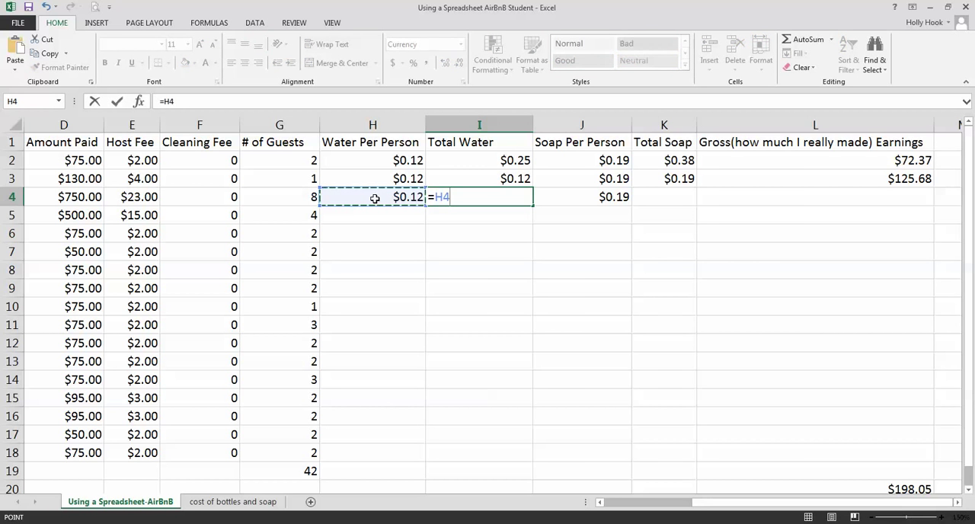
pyautogui.write('*8')
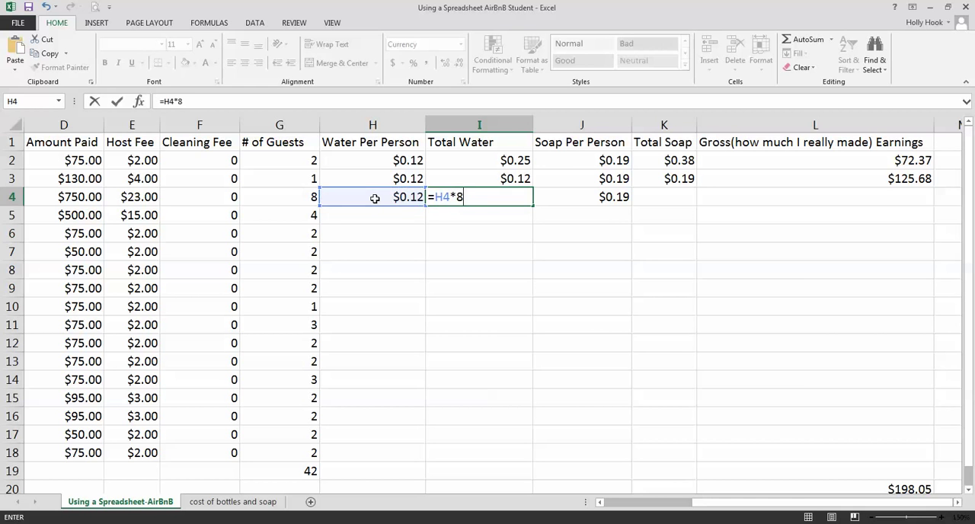
pyautogui.press('Return')
# Replace the 8 in I4's formula with a reference to the guest count in G4
pyautogui.click(451, 196)
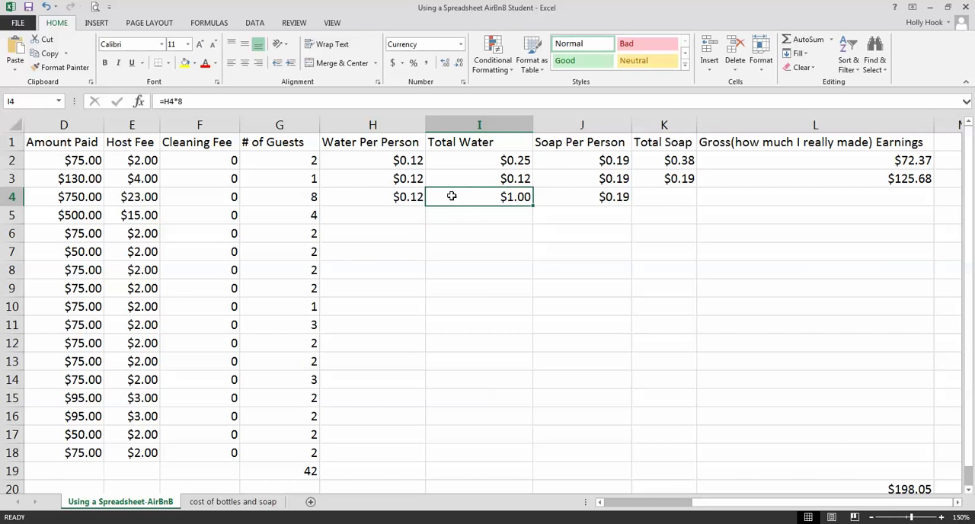
pyautogui.click(192, 99)
pyautogui.press('BackSpace')
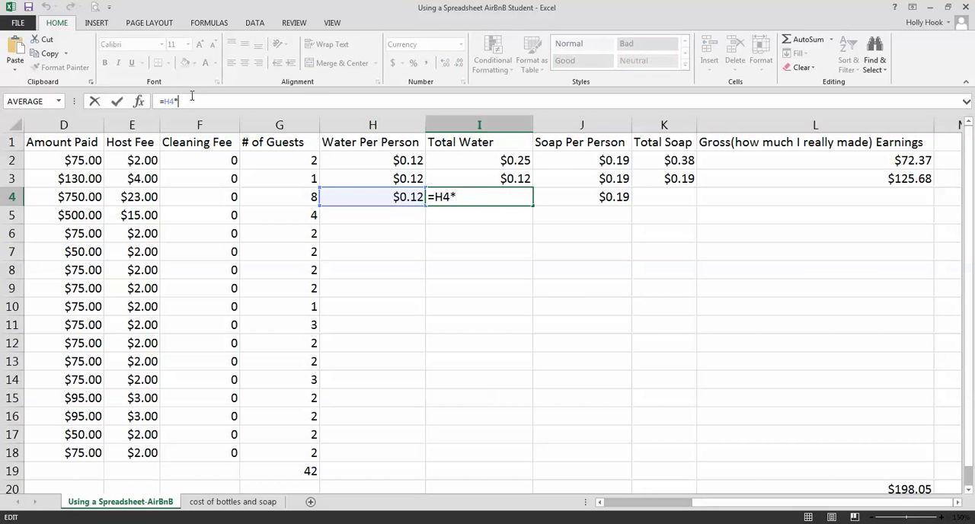
pyautogui.click(261, 198)
pyautogui.press('Return')
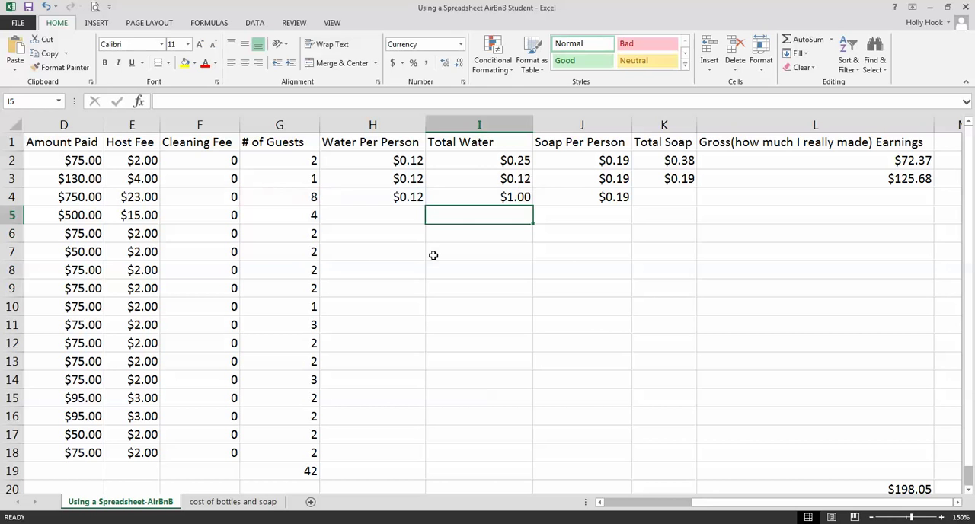
# Calculate the third booking's Total Soap in K4 with the formula =J4*G4
pyautogui.click(690, 200)
pyautogui.write('=')
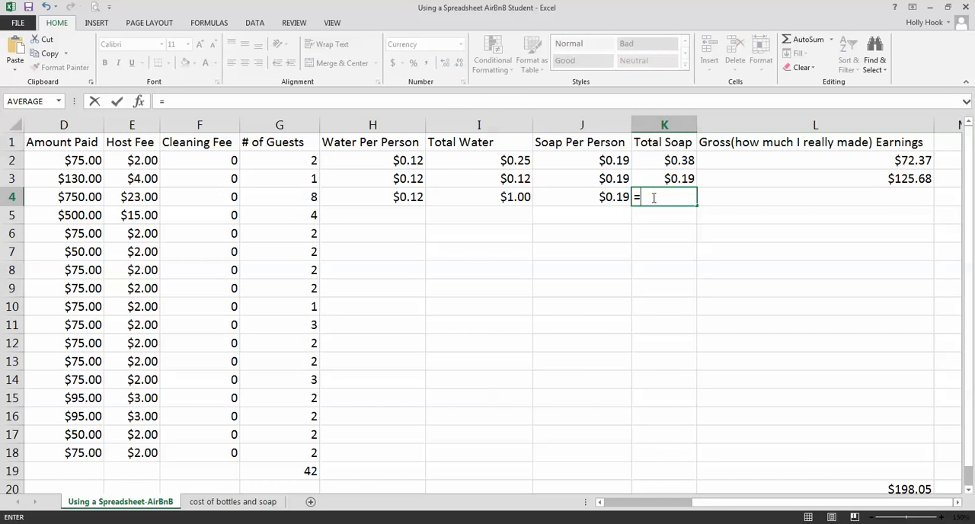
pyautogui.click(615, 198)
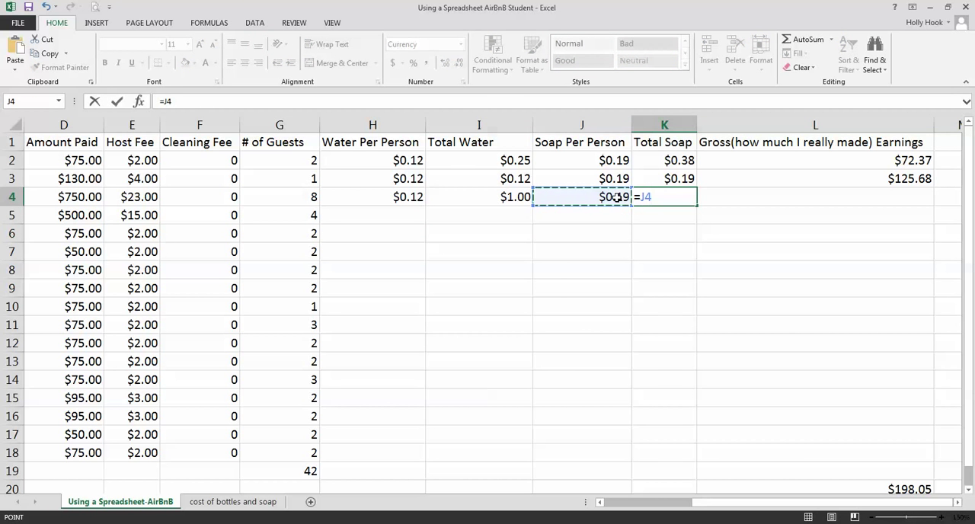
pyautogui.write('*')
pyautogui.click(303, 196)
pyautogui.press('Return')
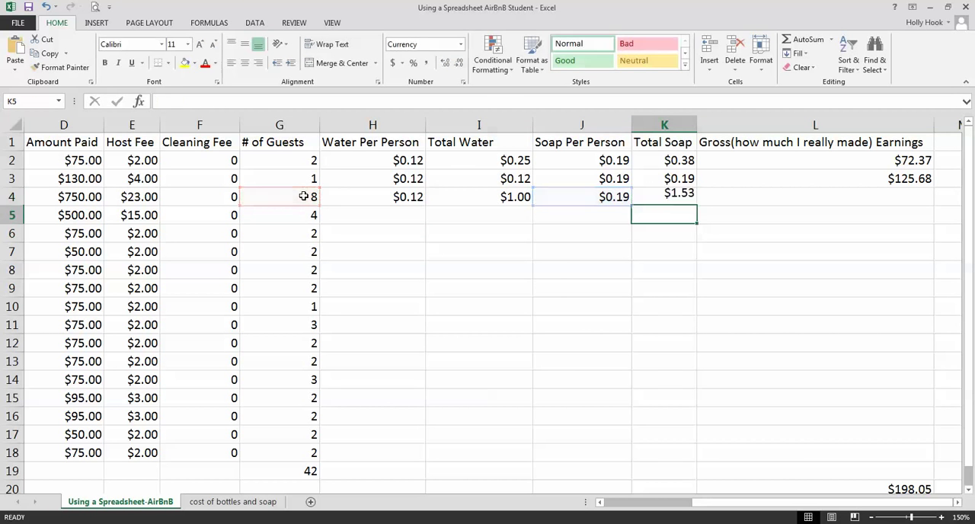
# Fill the gross earnings formula from L3 down through L18 and check the row 5 cells that L5 refers to
pyautogui.click(831, 177)
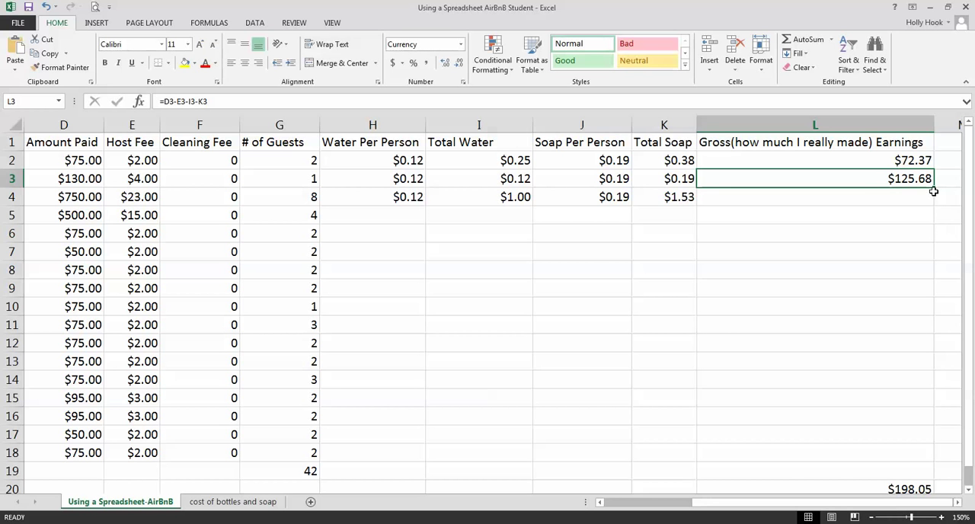
pyautogui.moveTo(934, 187); pyautogui.dragTo(933, 206)
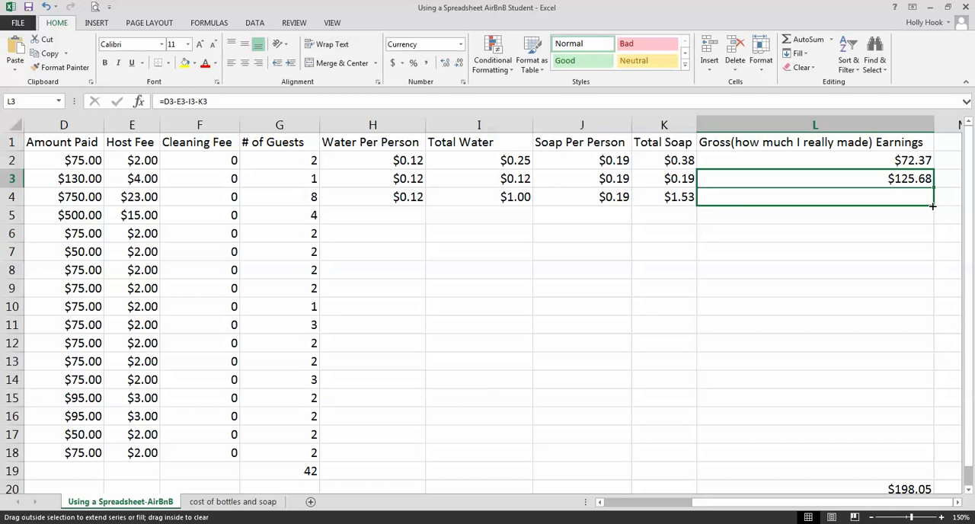
pyautogui.moveTo(932, 206); pyautogui.dragTo(932, 206)
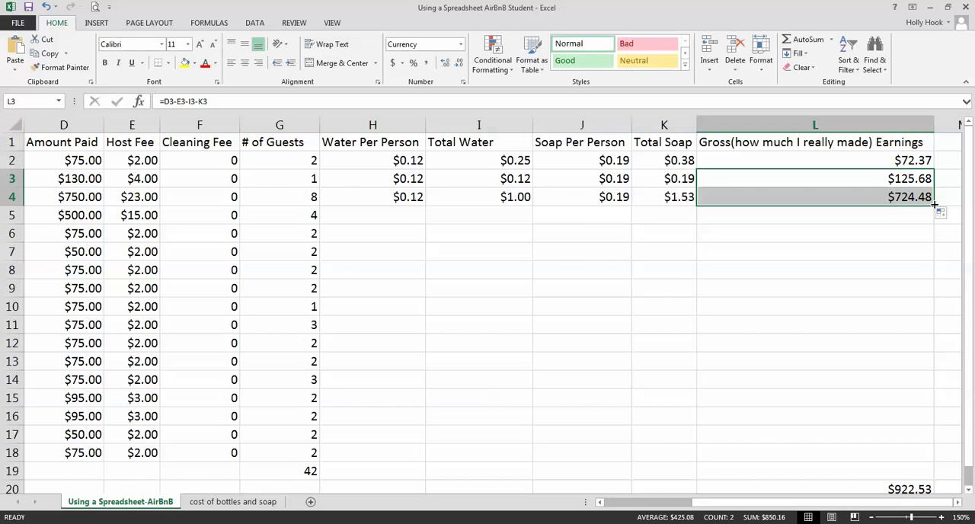
pyautogui.moveTo(934, 204); pyautogui.dragTo(926, 453)
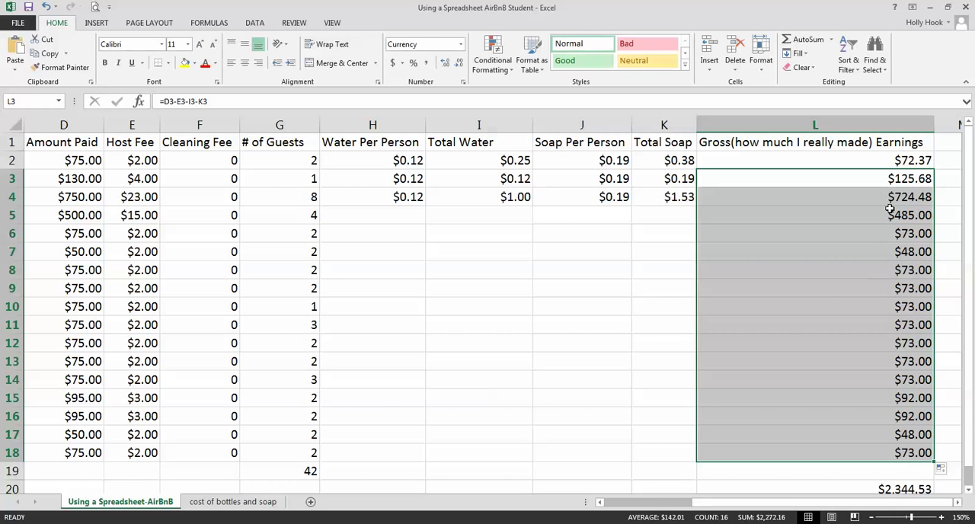
pyautogui.click(863, 221)
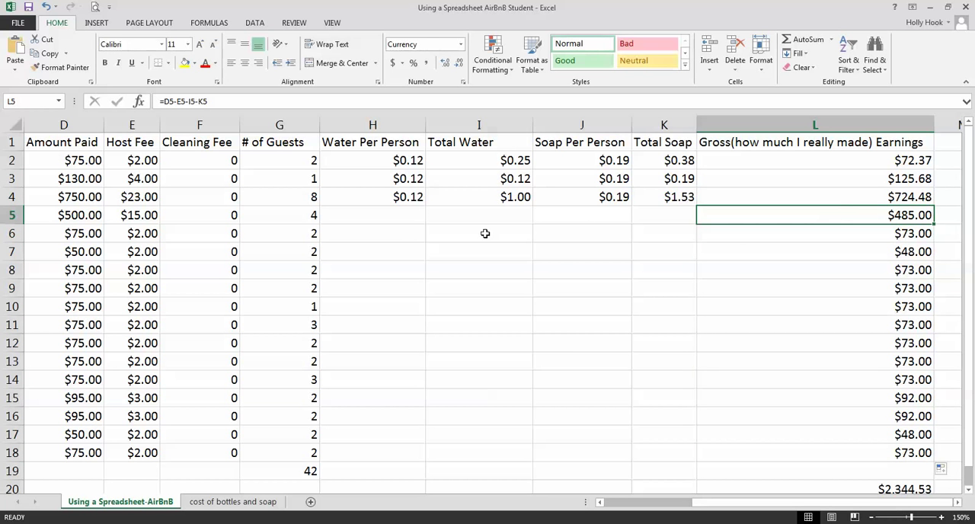
pyautogui.click(130, 216)
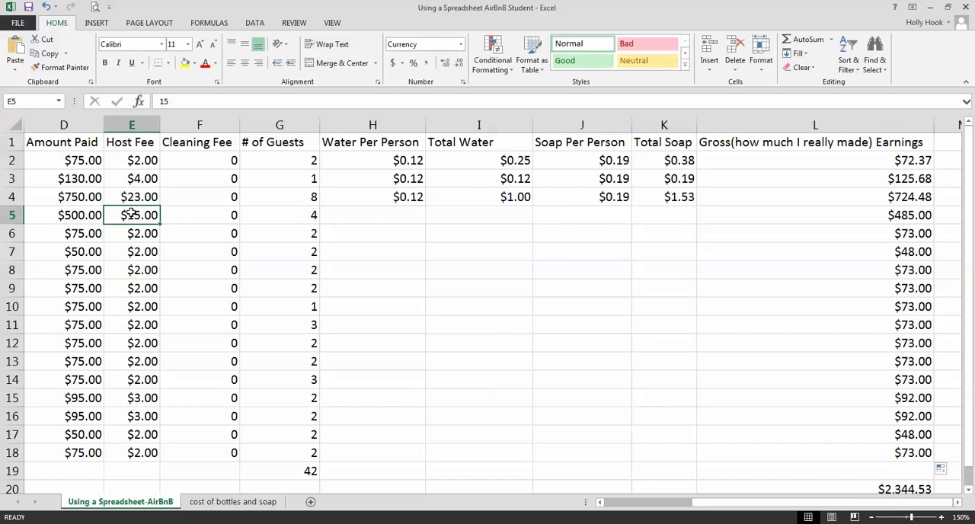
pyautogui.click(369, 213)
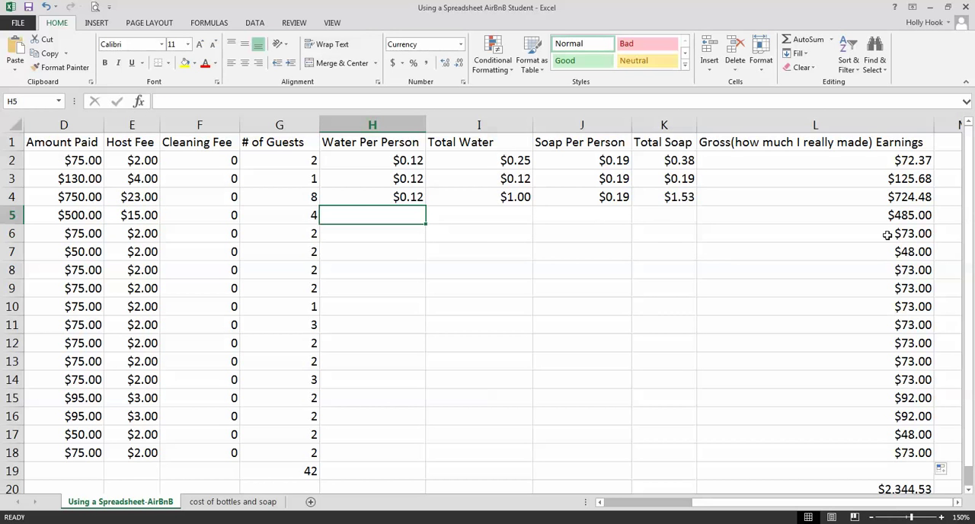
# Calculate the fourth booking's Total Water in I5 with the formula =H5*G5
pyautogui.click(506, 216)
pyautogui.write('=')
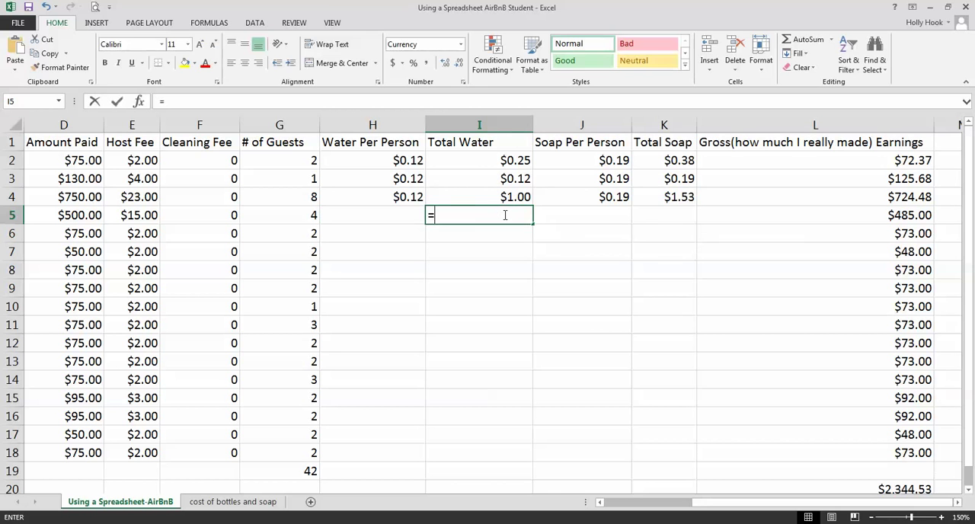
pyautogui.click(400, 214)
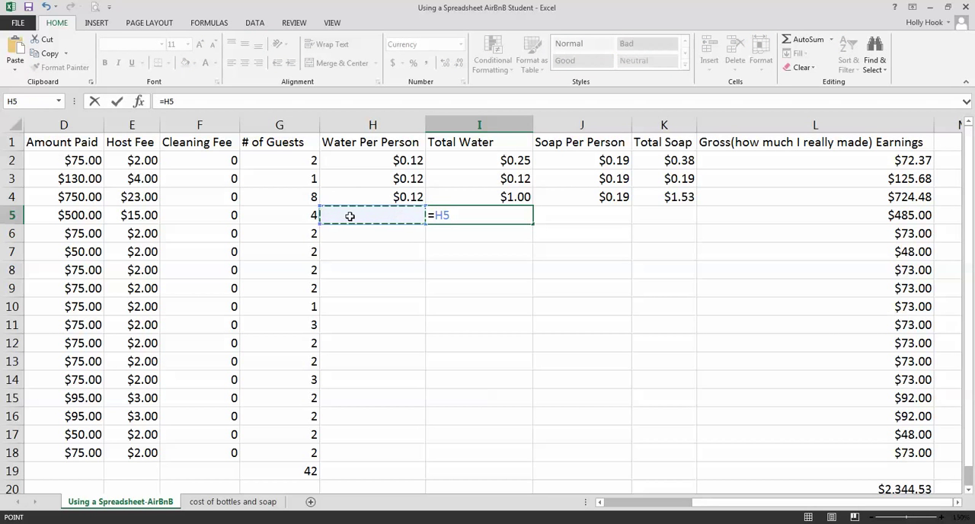
pyautogui.write('*')
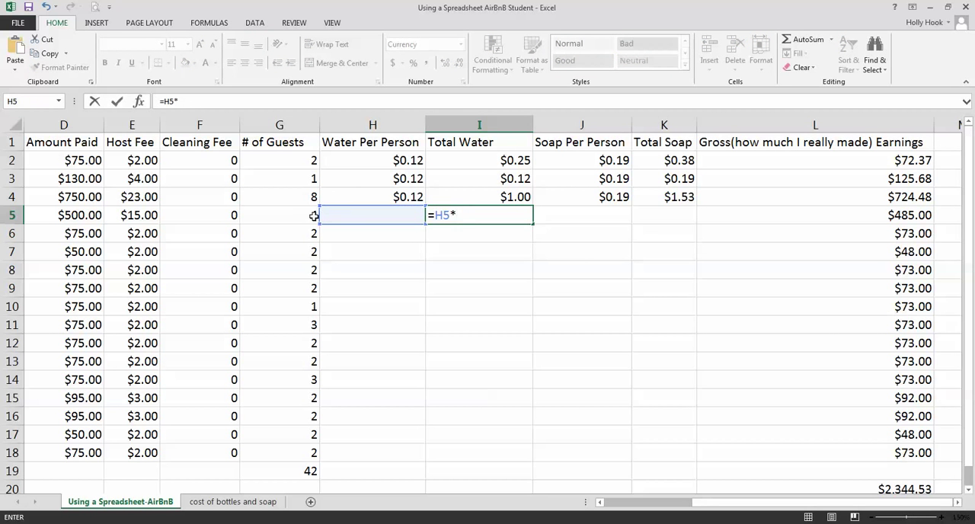
pyautogui.click(313, 216)
pyautogui.press('Return')
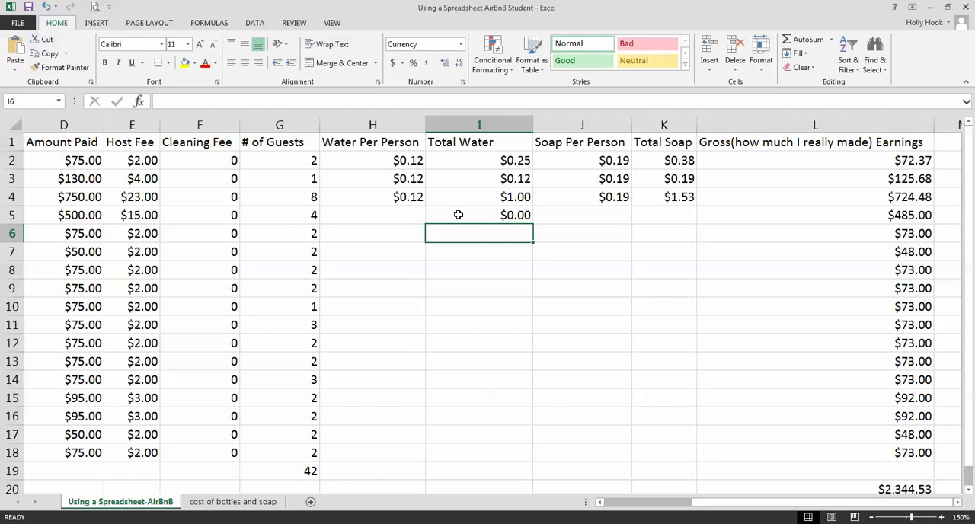
# Link the fourth booking's Water Per Person in H5 to the water cost per bottle on the 'cost of bottles and soap' sheet
pyautogui.click(404, 212)
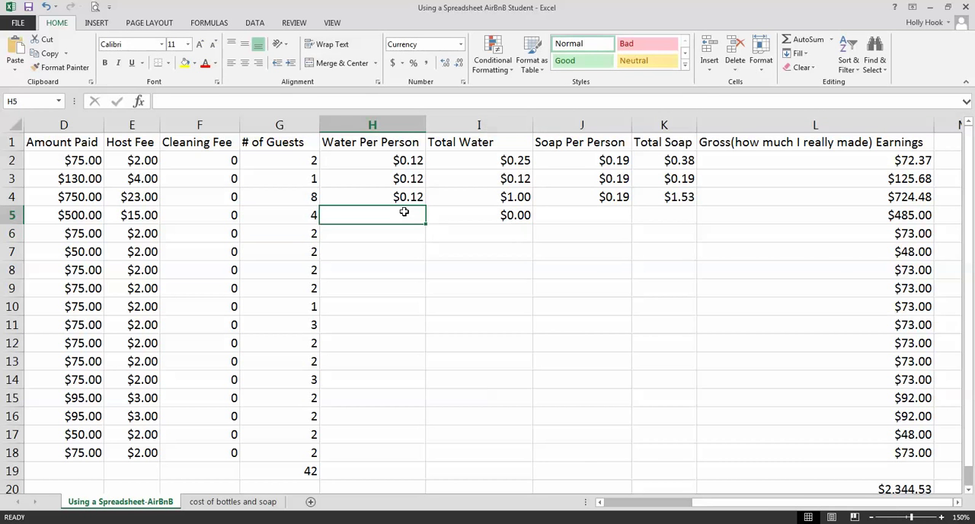
pyautogui.write('=')
pyautogui.click(248, 501)
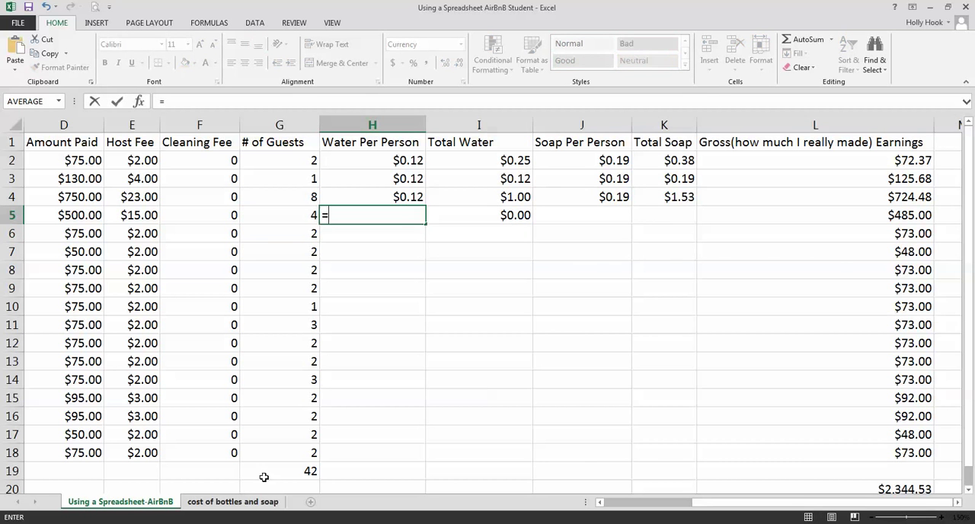
pyautogui.click(315, 200)
pyautogui.press('Return')
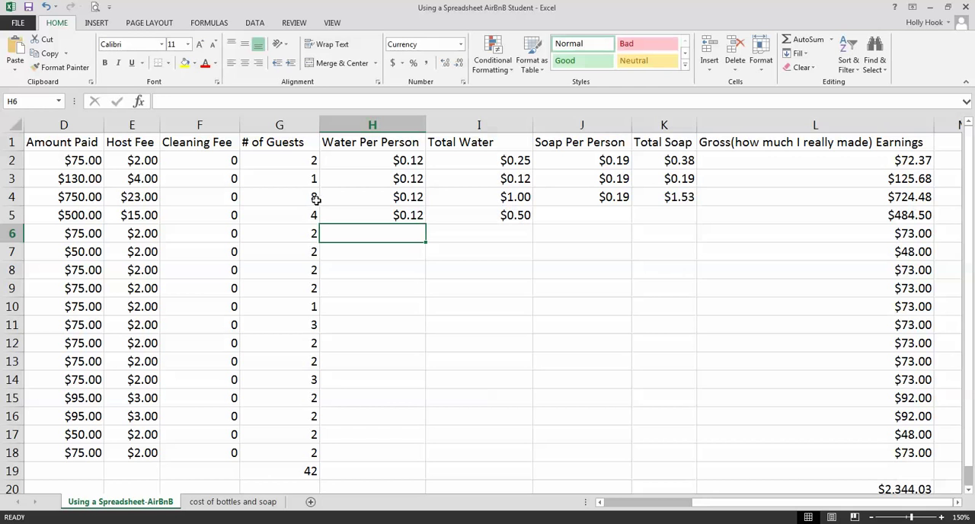